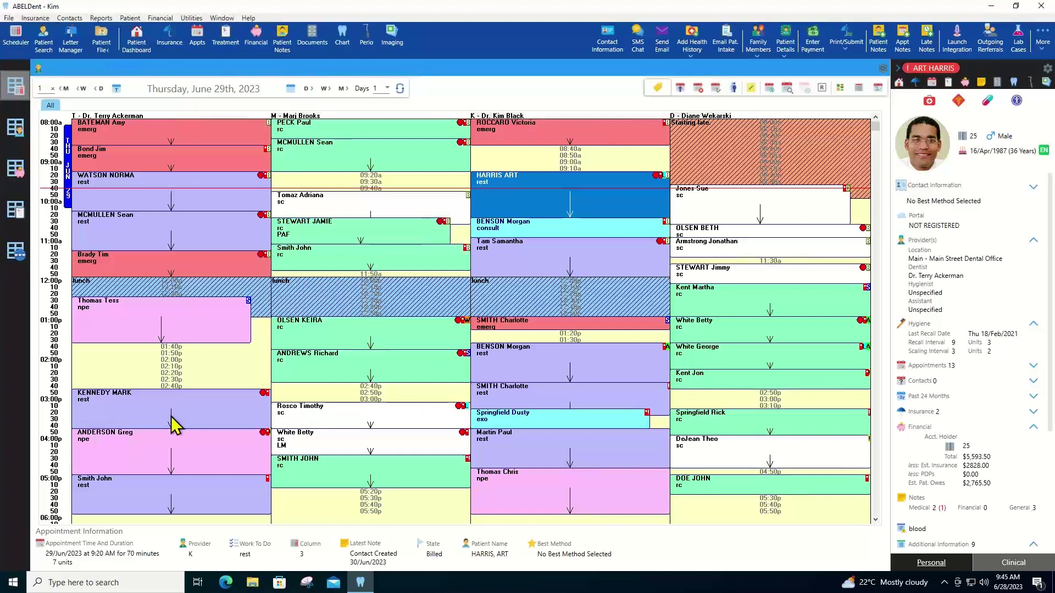
right_click(535, 190)
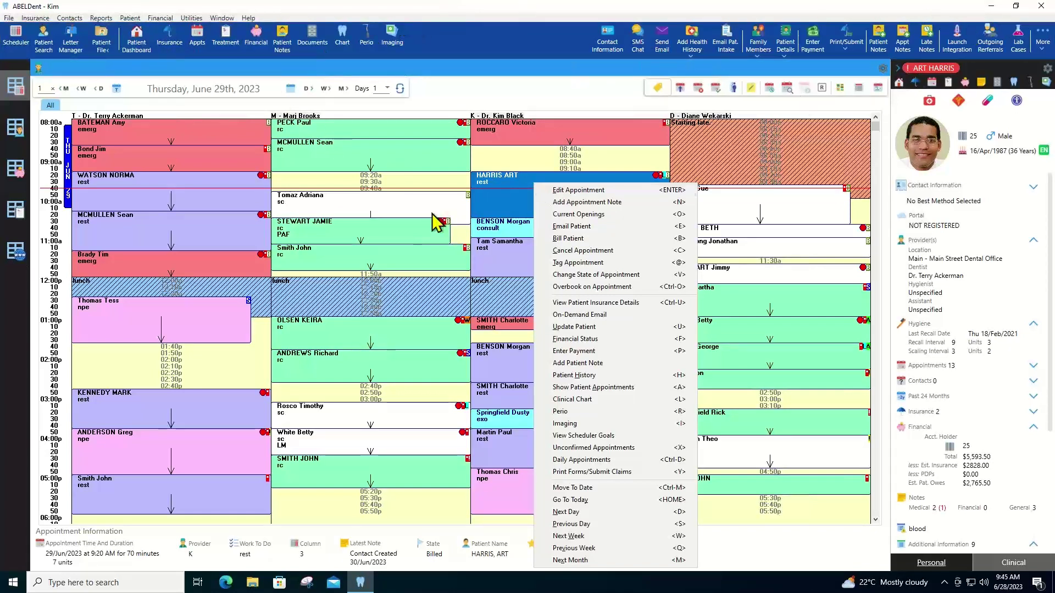
Switch the June 29th schedule to the grouped appointment list view.
click(22, 135)
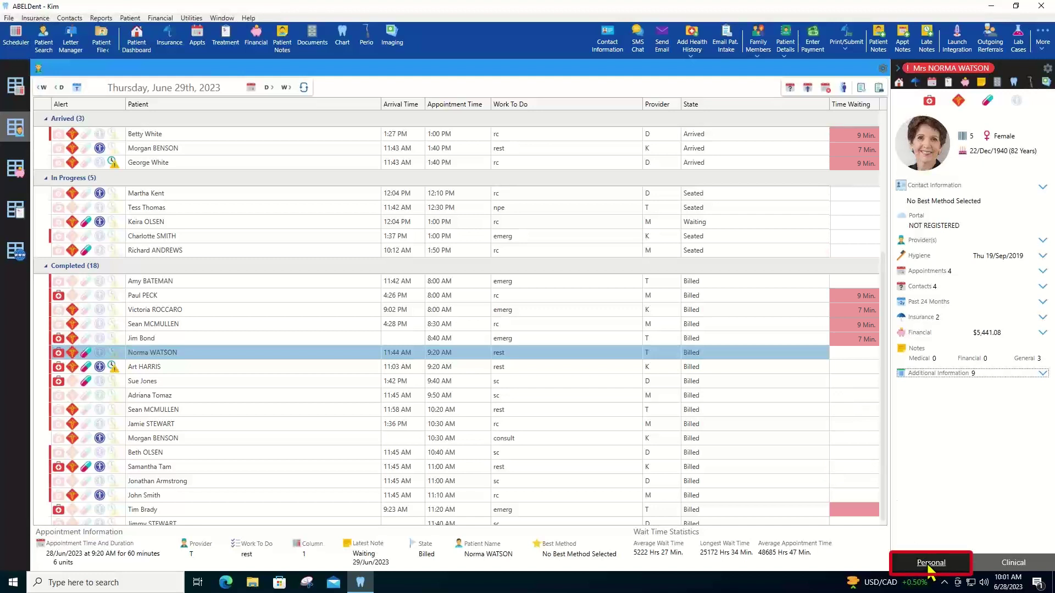
click(1043, 186)
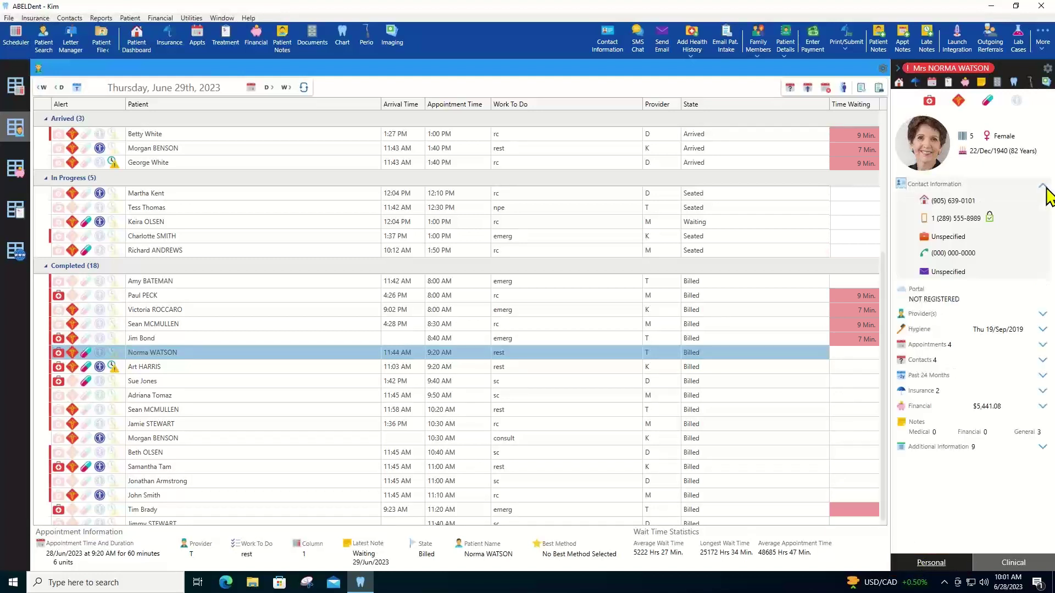
click(1042, 187)
click(1043, 332)
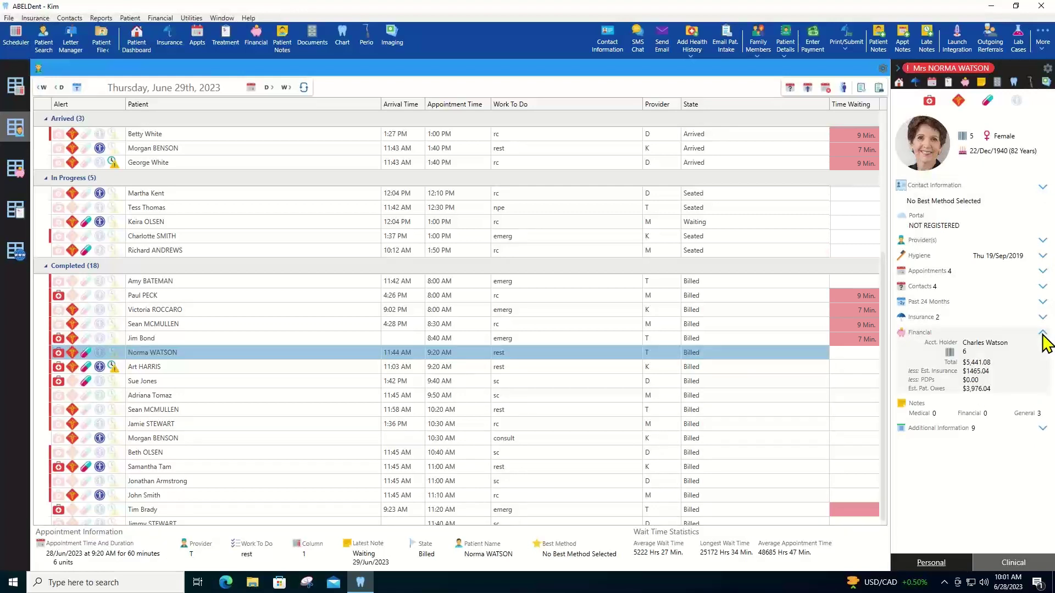
click(1043, 332)
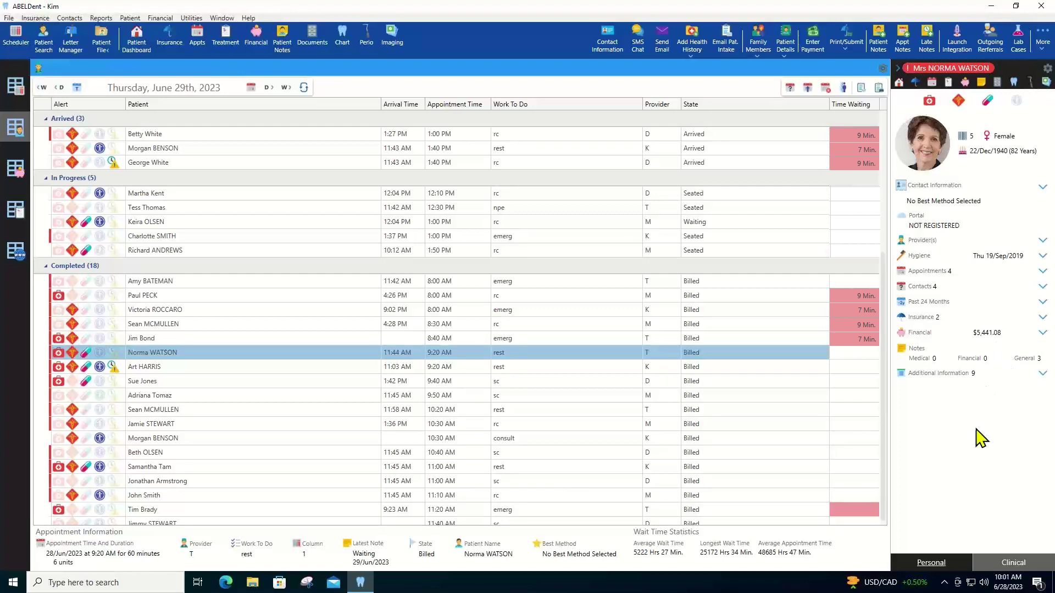
click(999, 561)
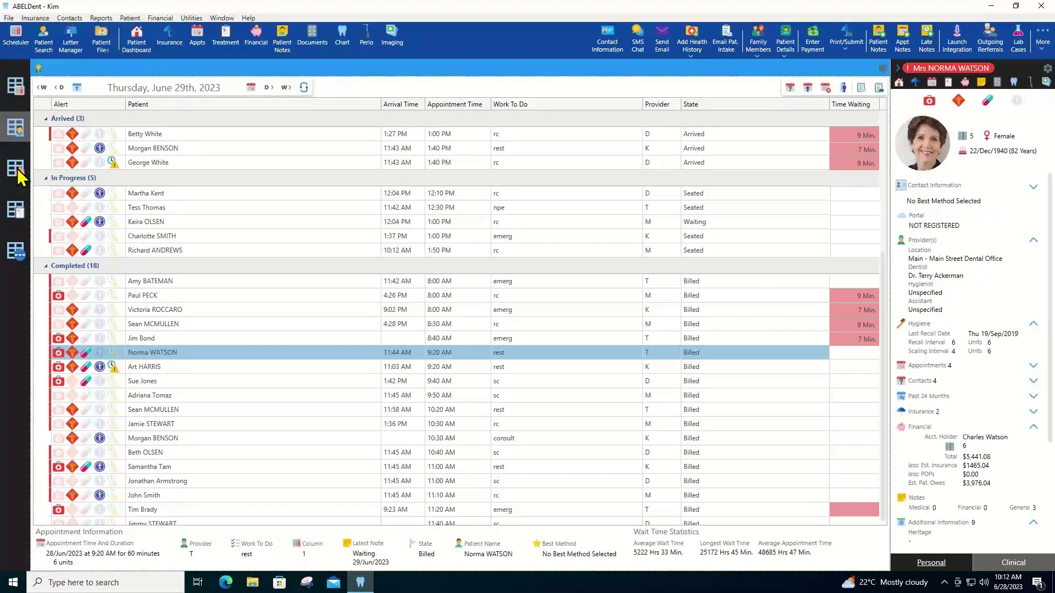
Open the Receivables Manager and scroll through account holders' aging balances.
click(17, 171)
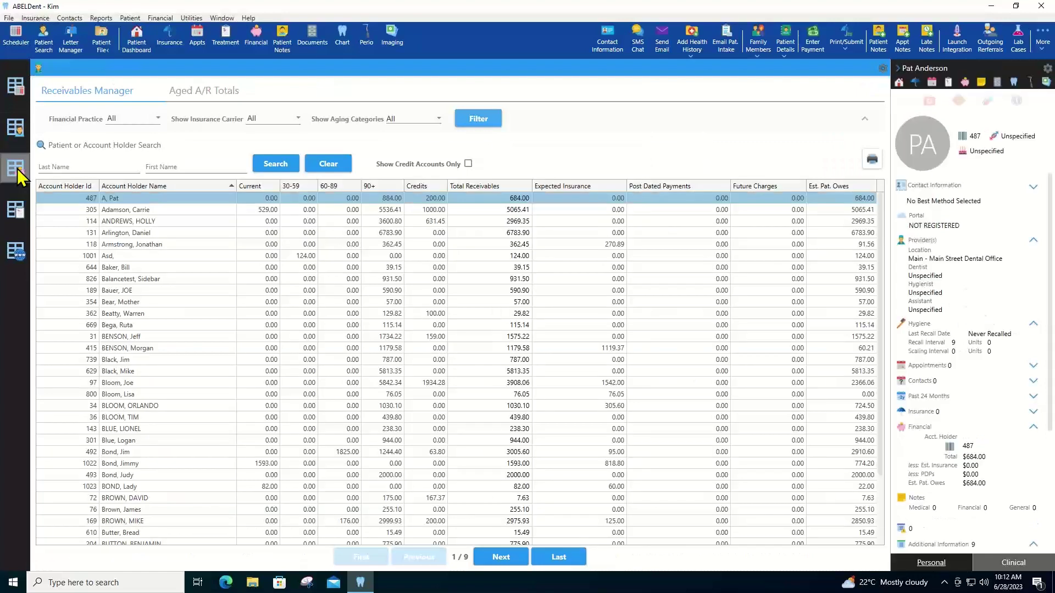
scroll(237, 335, down, 3)
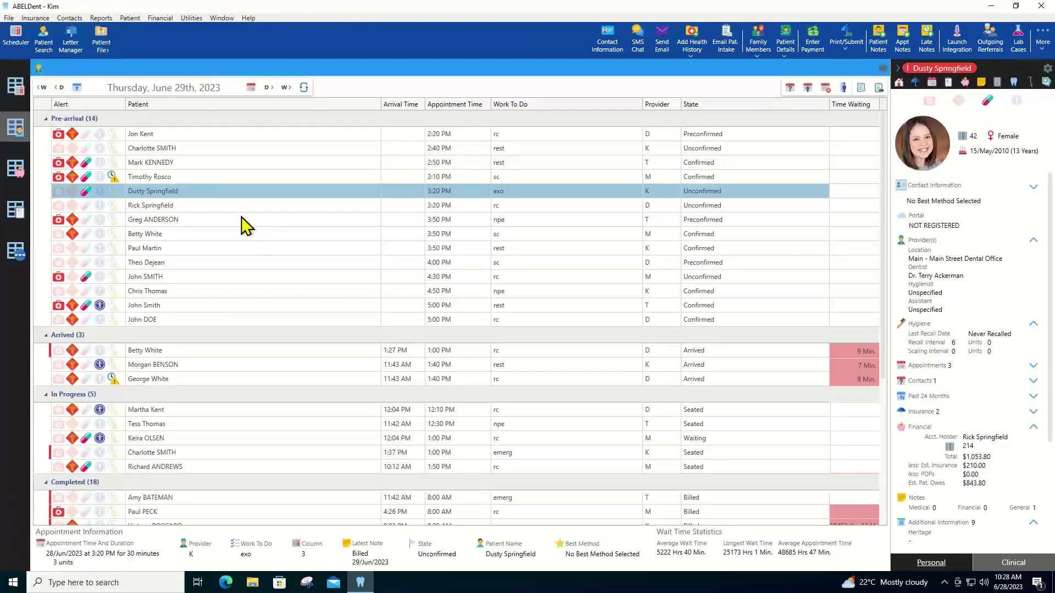
Open Dusty Springfield's patient dashboard via Patient File > Patient Dashboard.
right_click(220, 198)
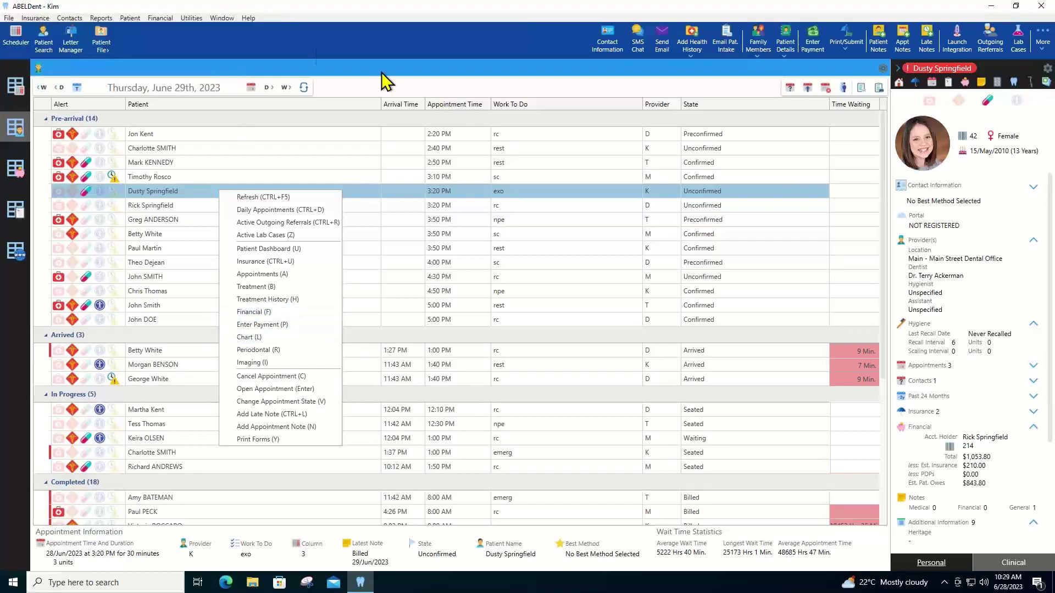
click(101, 40)
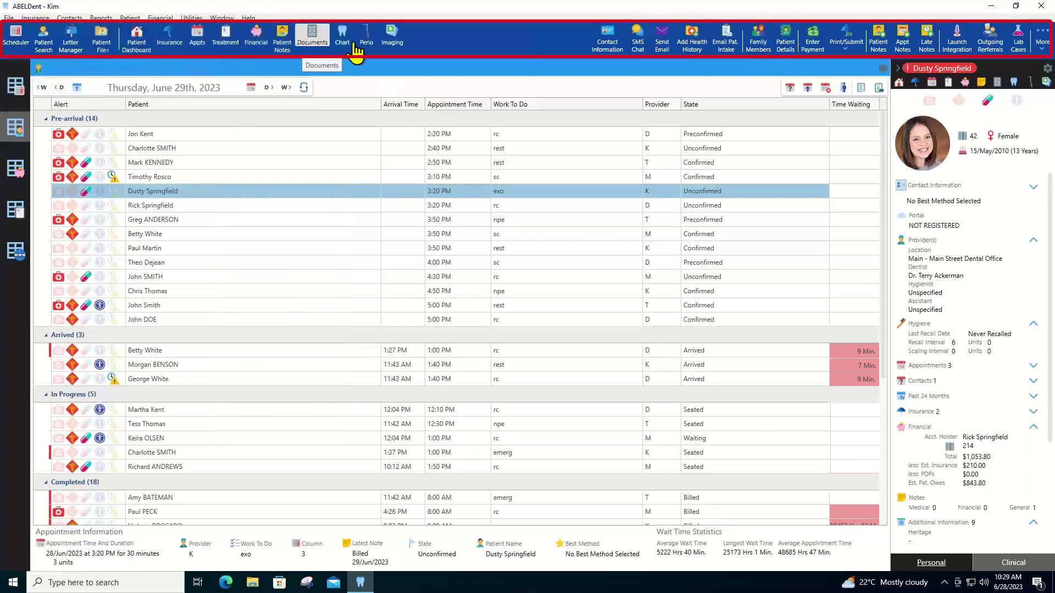
click(138, 41)
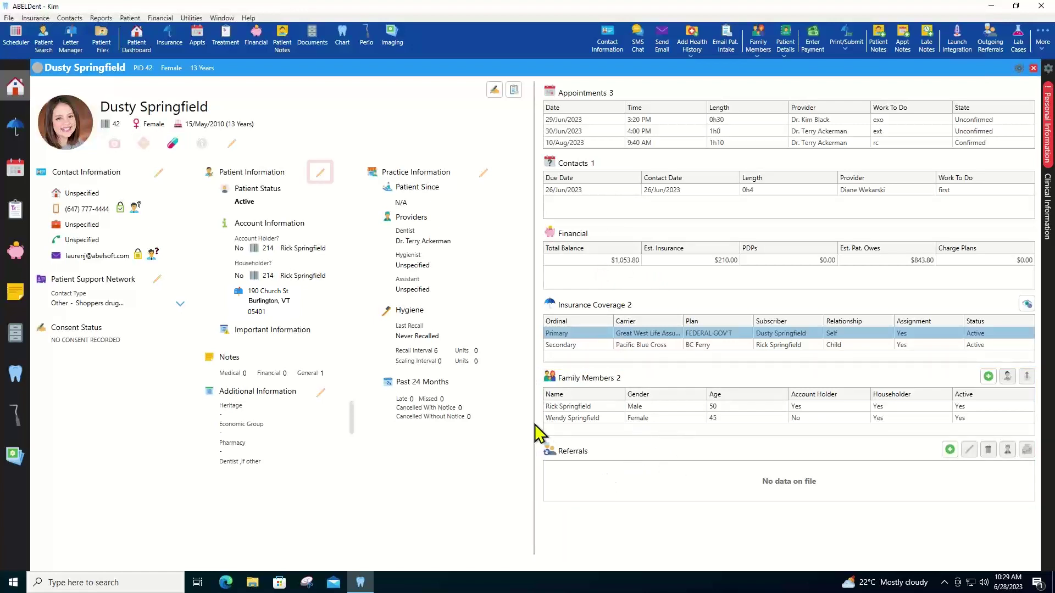
Open the Edit Patient form from Dusty Springfield's Patient Information pencil.
click(322, 176)
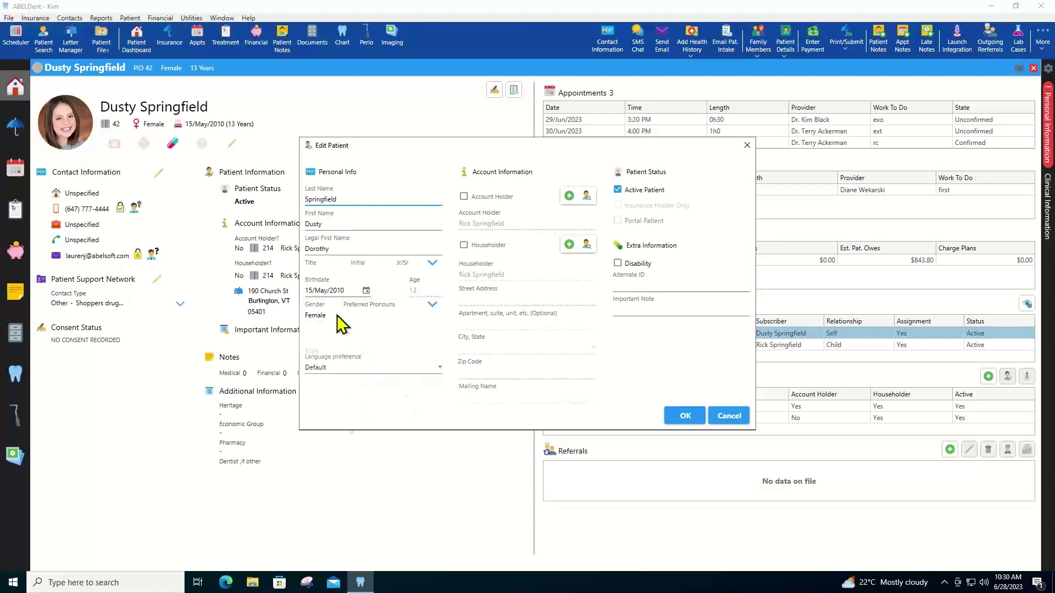
Try gender X, gender identity and pronoun options, then cancel the edit without saving.
click(337, 316)
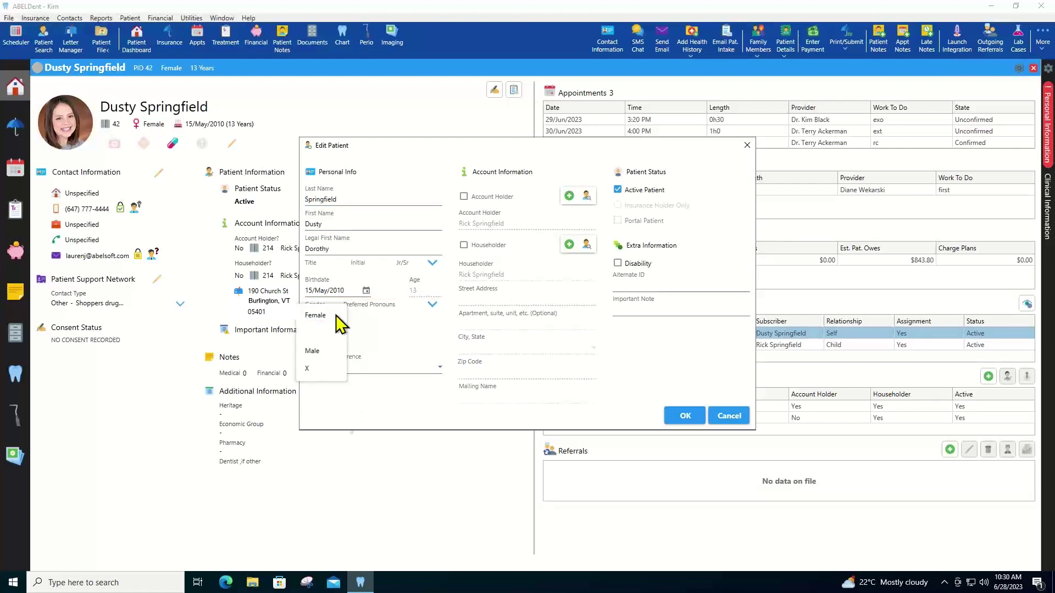
click(315, 369)
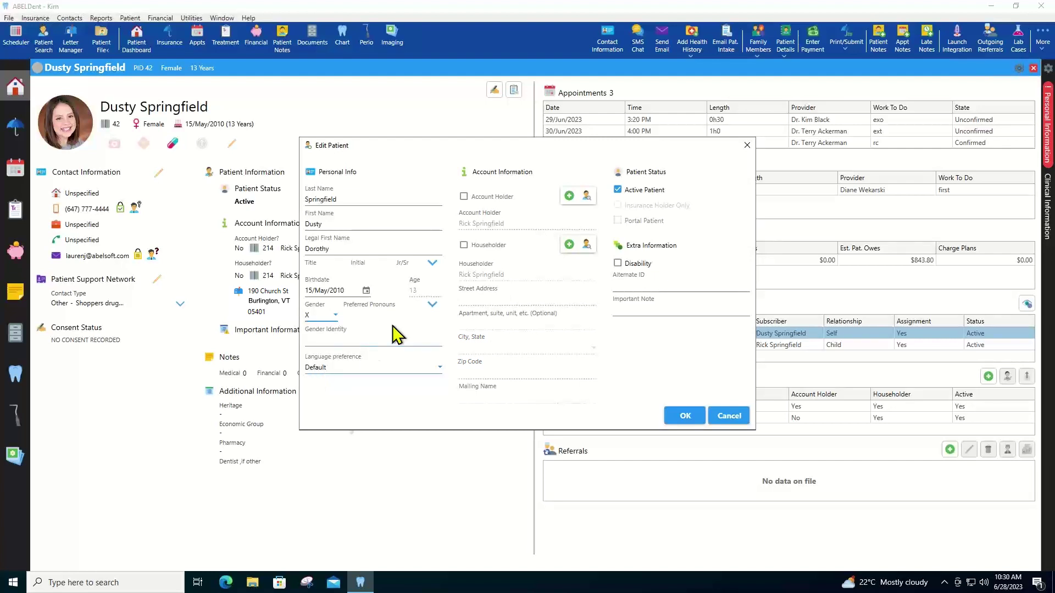
click(346, 341)
click(432, 306)
click(432, 307)
click(742, 416)
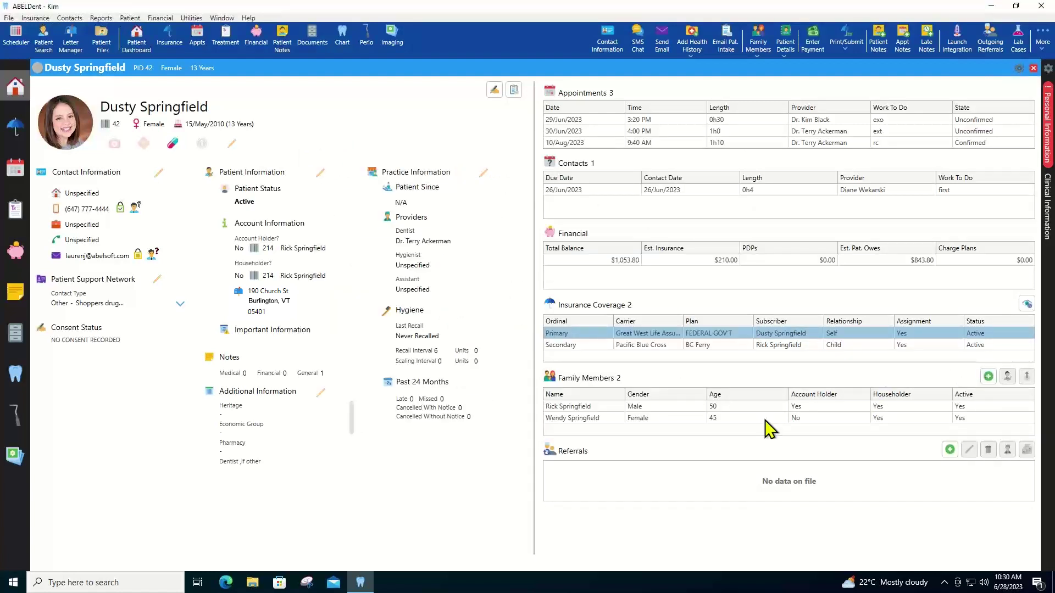
Select Rick Springfield in Dusty Springfield's family members list.
click(595, 408)
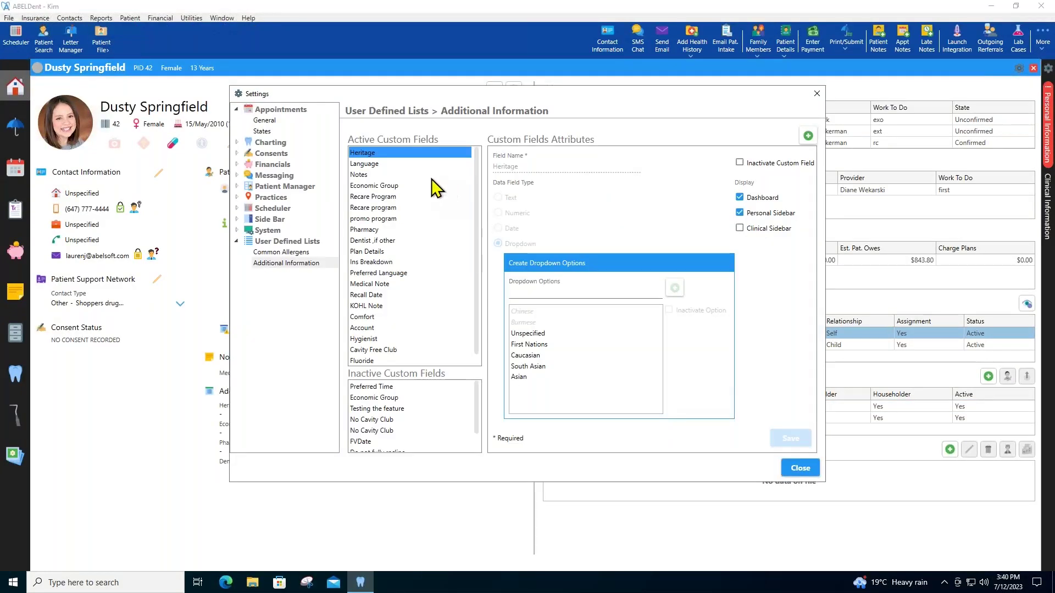
Inspect the Language and Economic Group custom field settings.
click(378, 163)
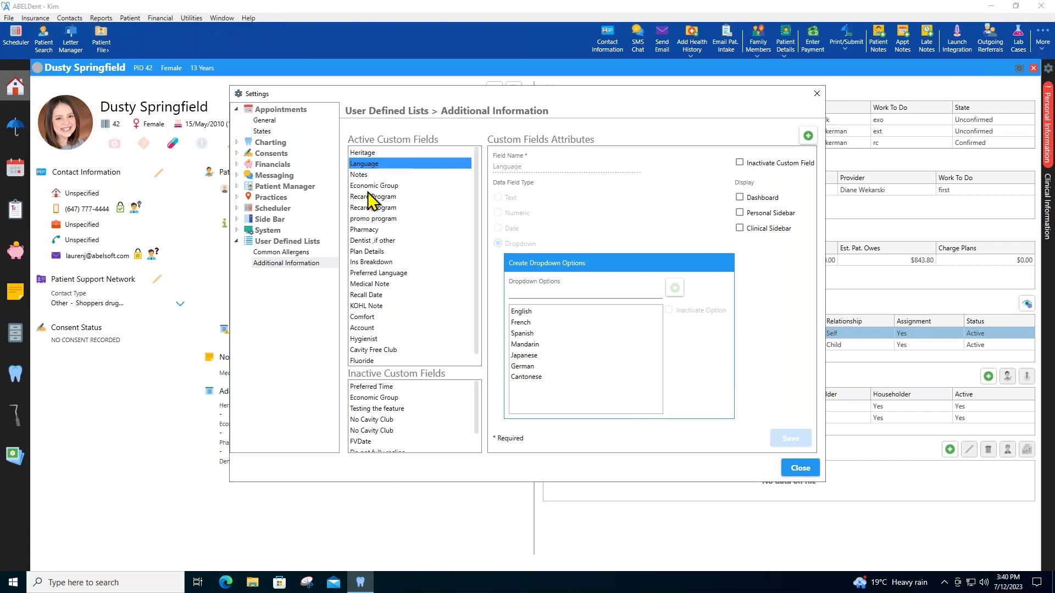
click(457, 188)
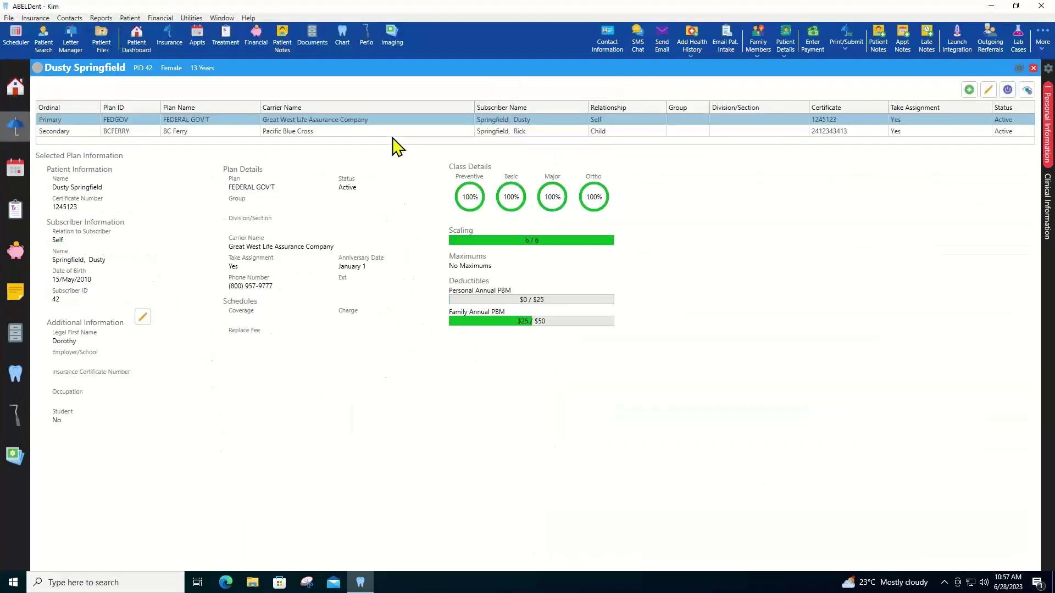
Review the secondary BC Ferry plan coverage, then go to Dusty's patient overview.
click(192, 132)
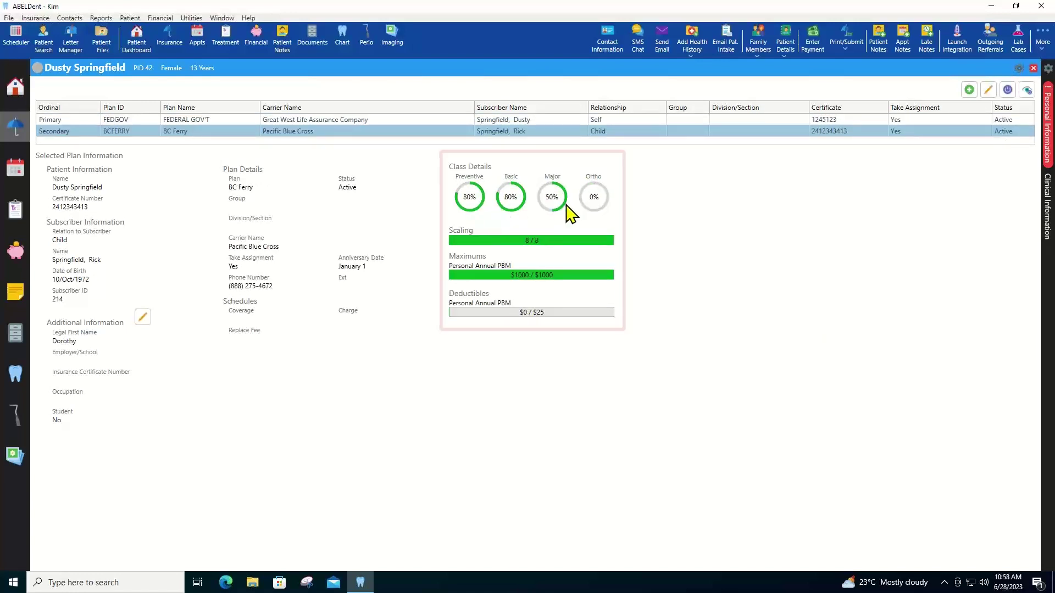
click(16, 174)
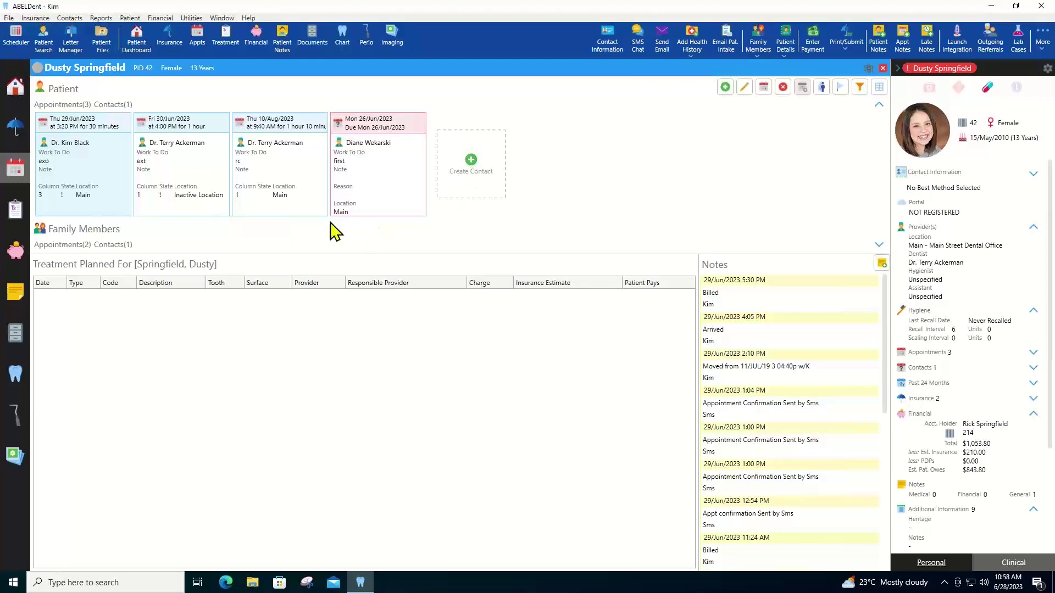
Bring up Dusty Springfield's treatment page, with empty planned and today's treatment lists.
click(14, 211)
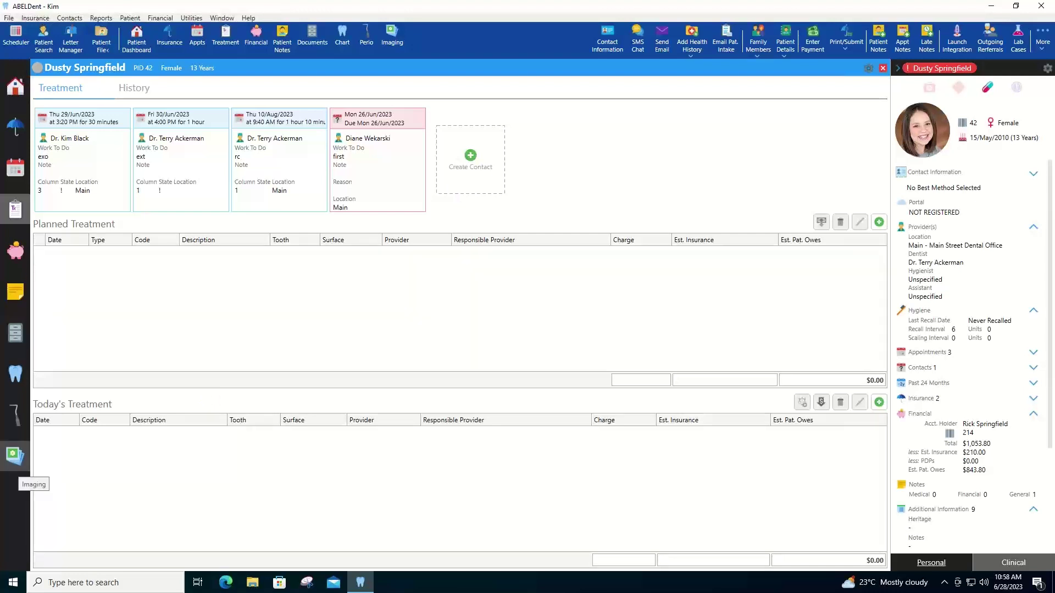
Check the ledger's 9/Sep/2021 scaling charge, then view her referral letter in Documents.
click(15, 251)
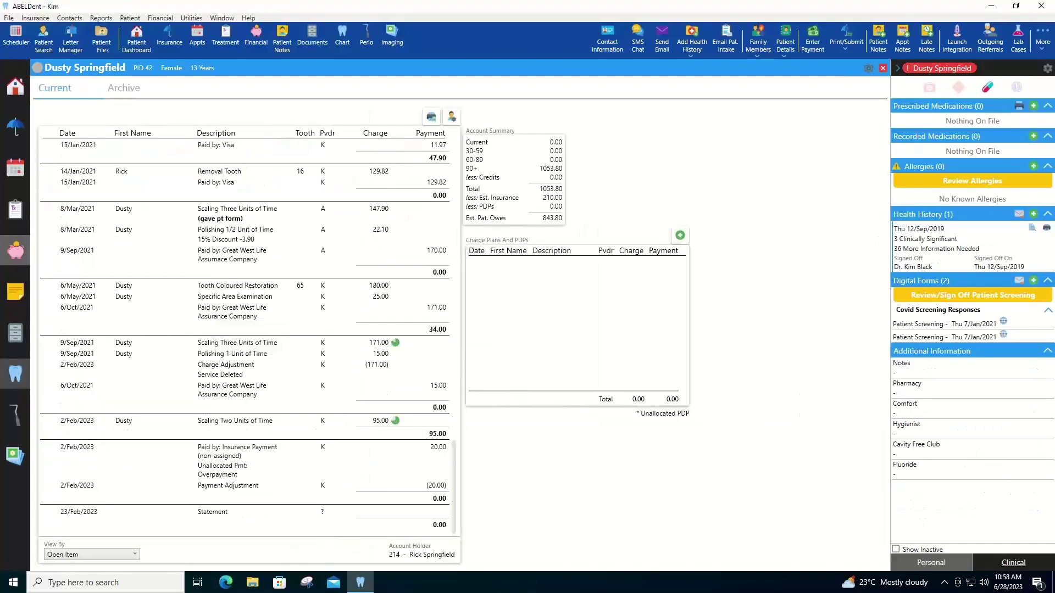
click(281, 343)
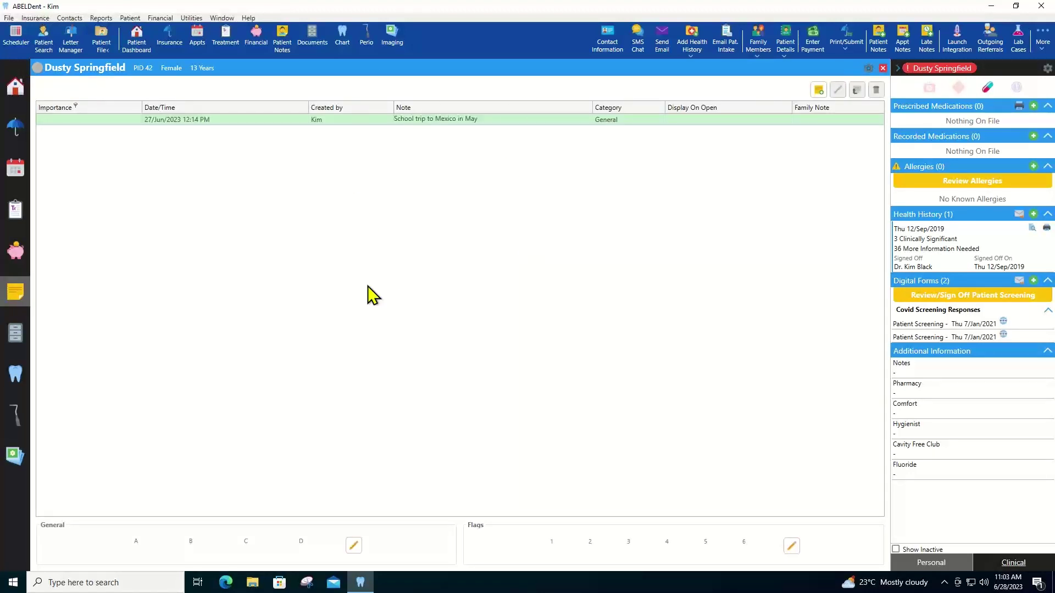
click(16, 334)
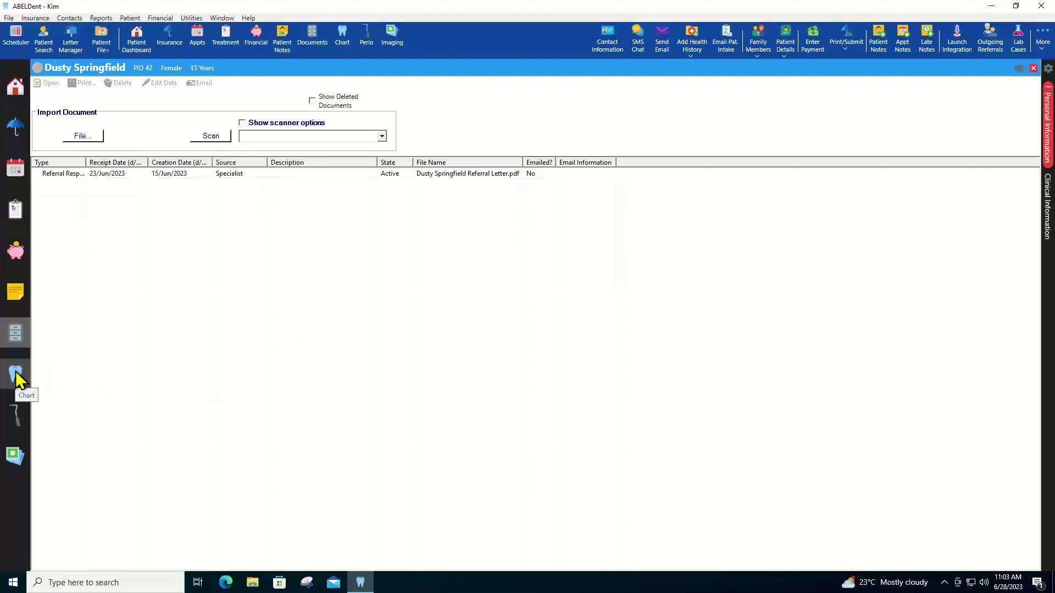
Switch from Documents to Dusty Springfield's full tooth chart.
click(18, 417)
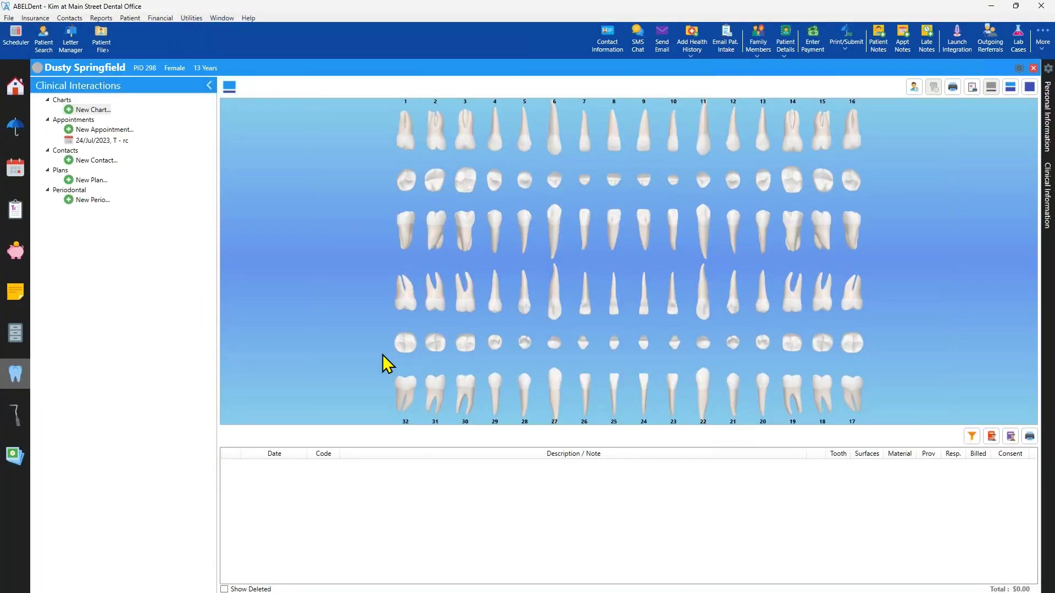
click(85, 110)
double_click(87, 114)
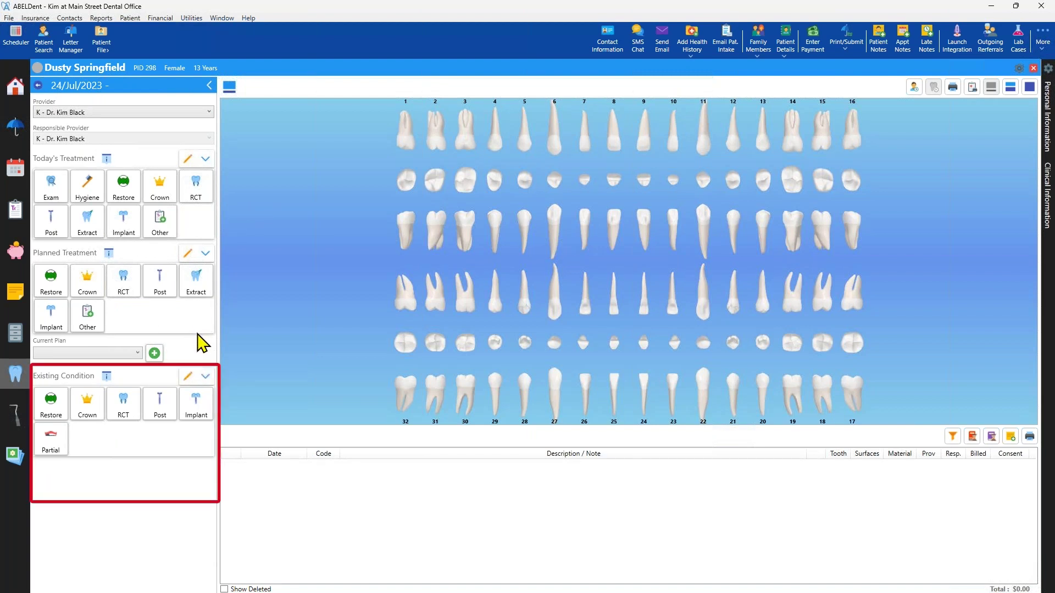
Mark teeth 1, 16, 17 and 32 as missing existing conditions.
click(206, 376)
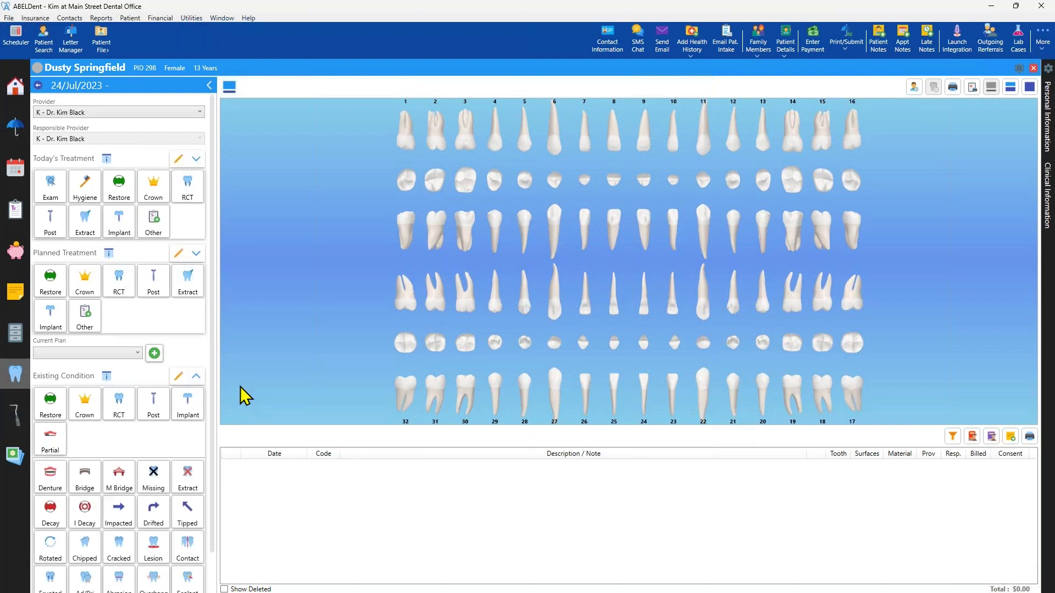
click(156, 481)
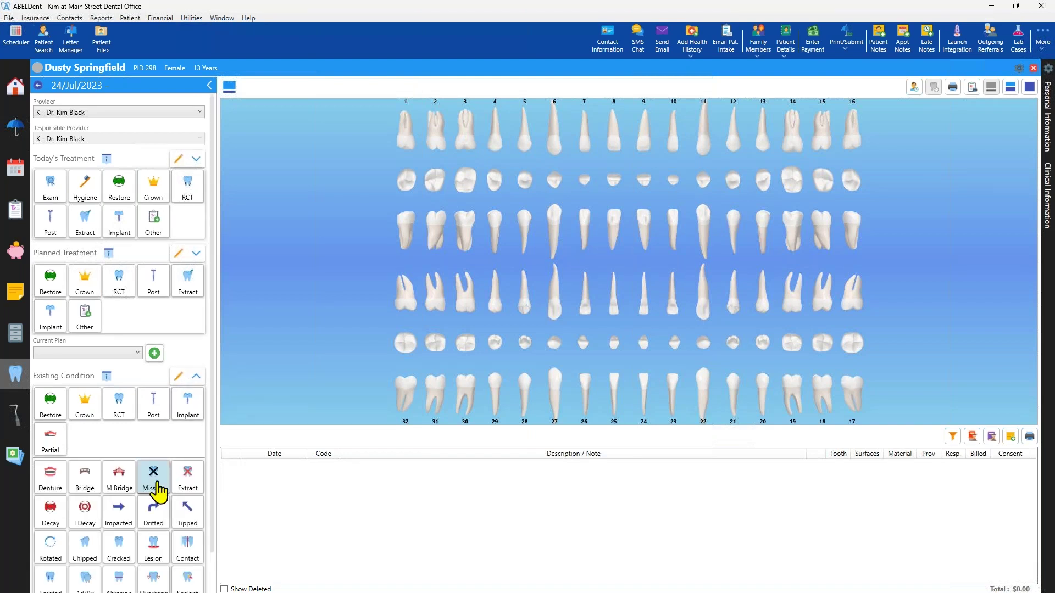
click(853, 140)
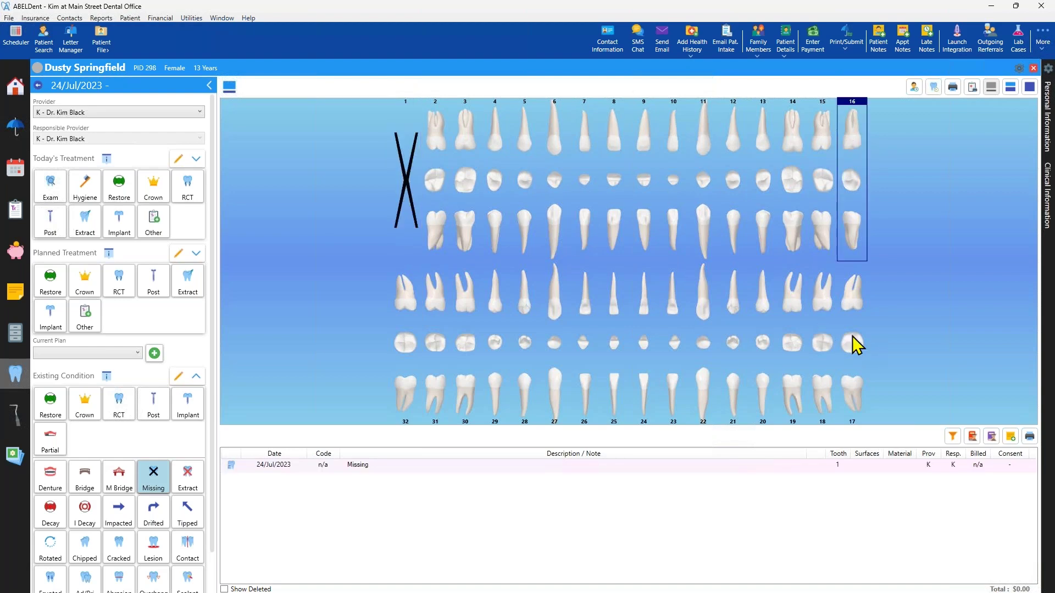
click(407, 341)
Record decay on tooth 28 (DOM) and tooth 29 (OM).
click(58, 515)
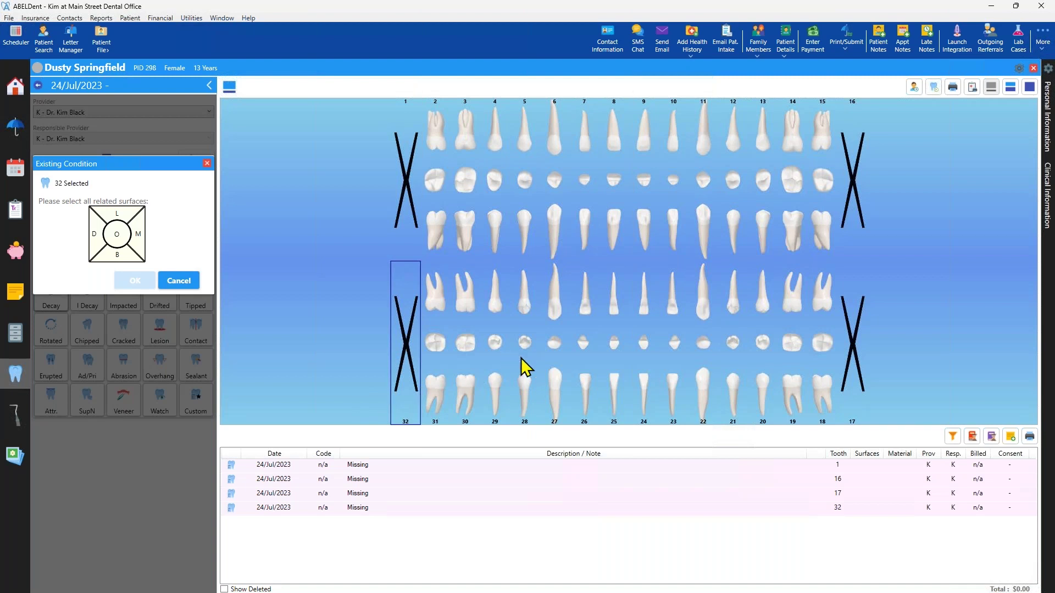
click(525, 311)
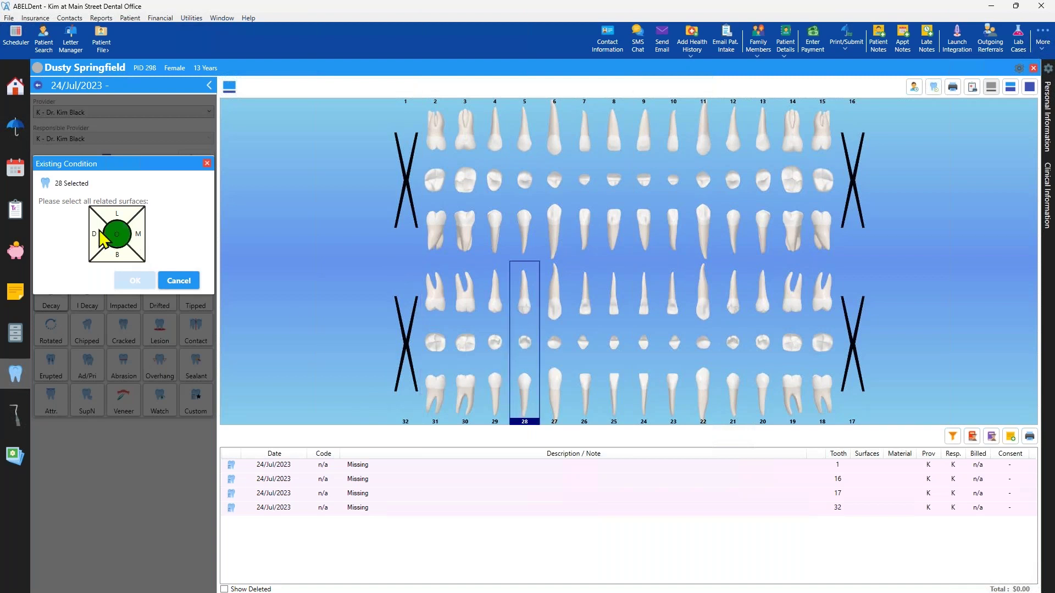
click(116, 234)
click(96, 234)
click(138, 238)
click(132, 281)
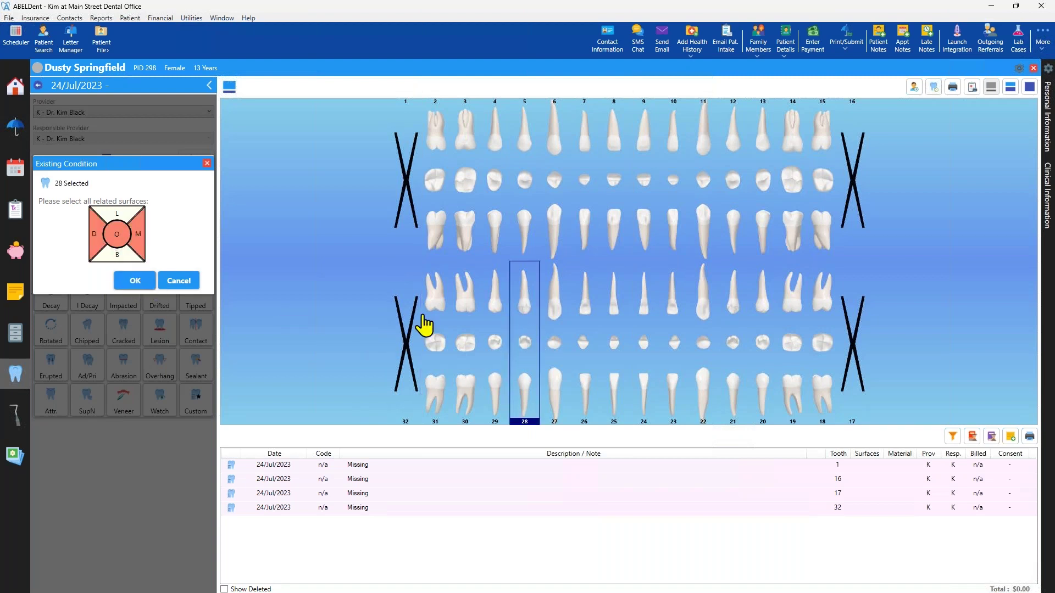
click(498, 305)
click(117, 234)
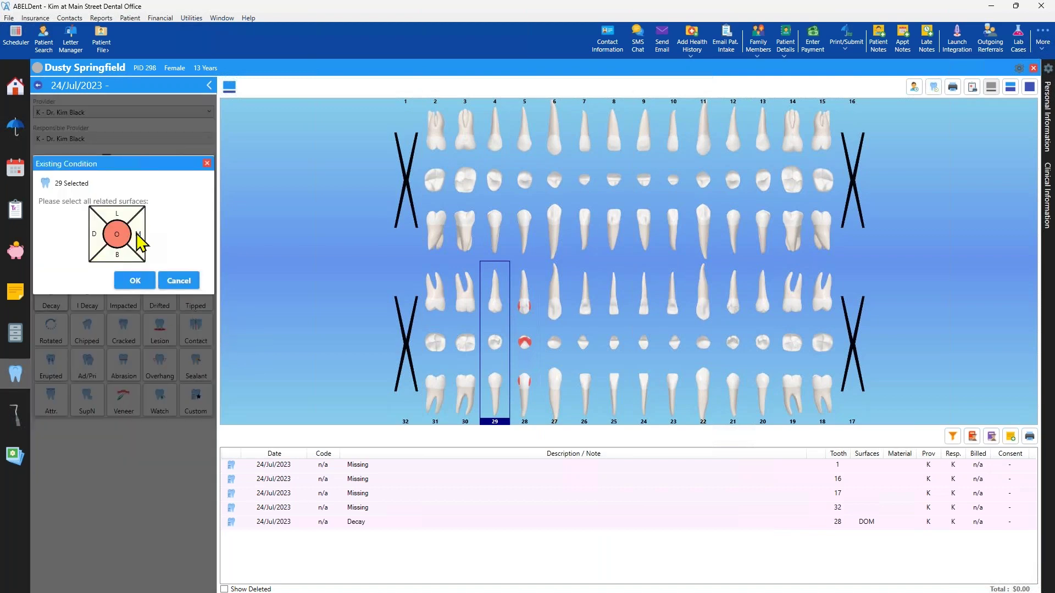
click(133, 281)
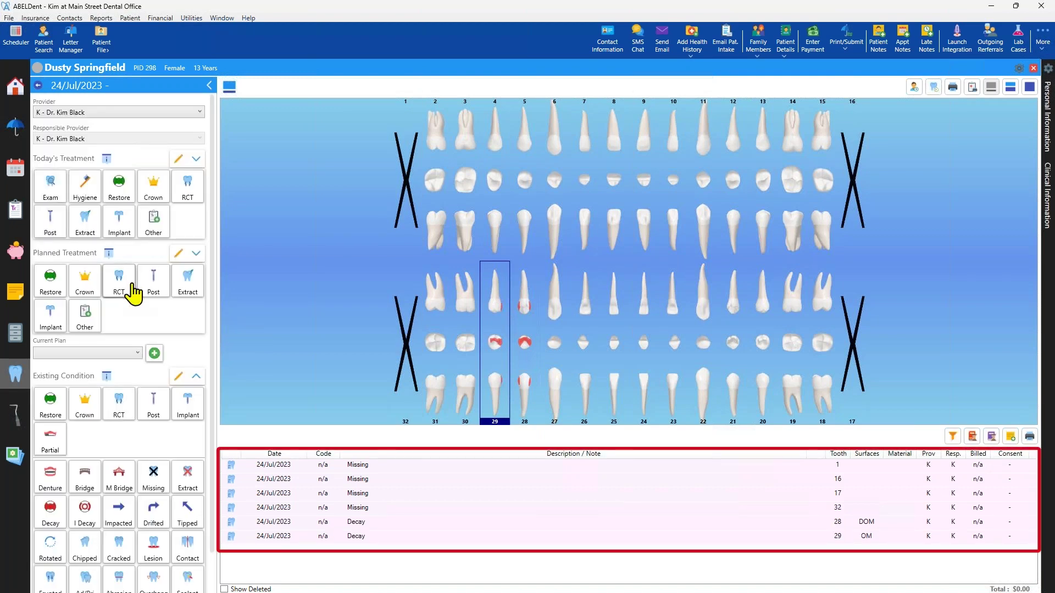
click(271, 493)
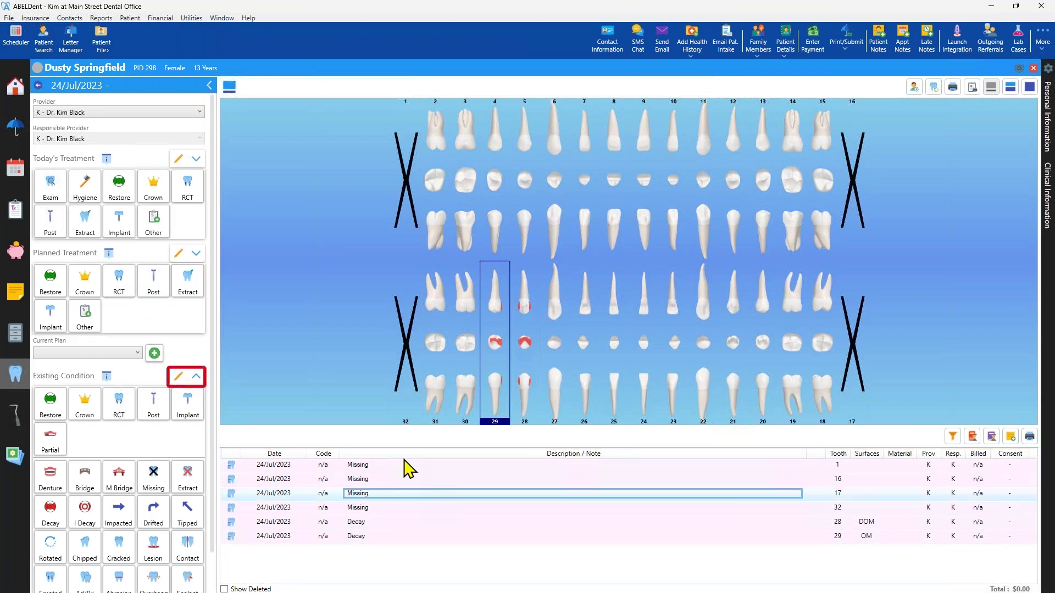
scroll(156, 486, down, 1)
scroll(155, 486, down, 1)
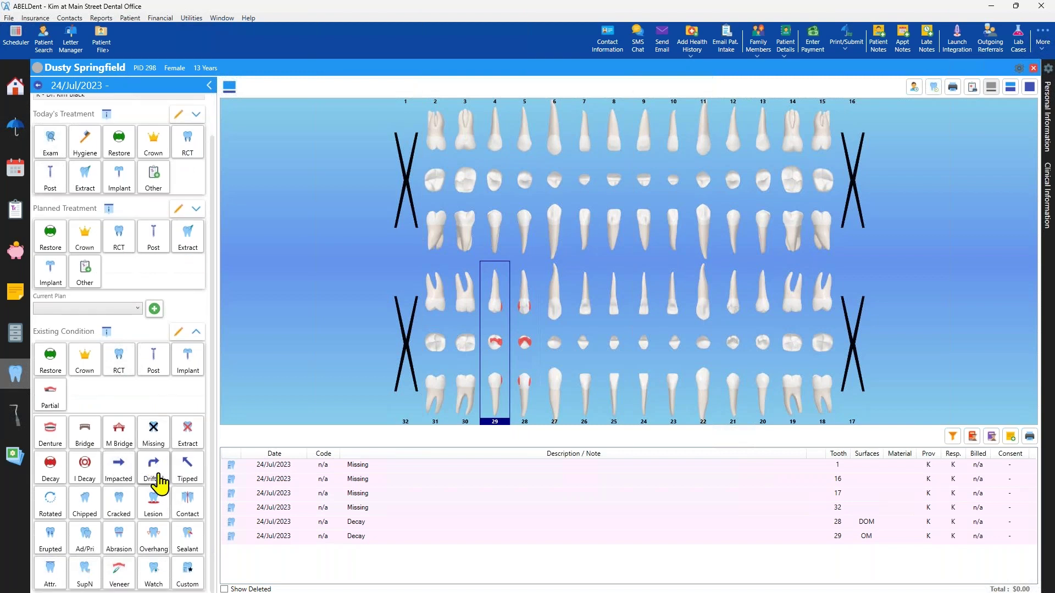
click(196, 332)
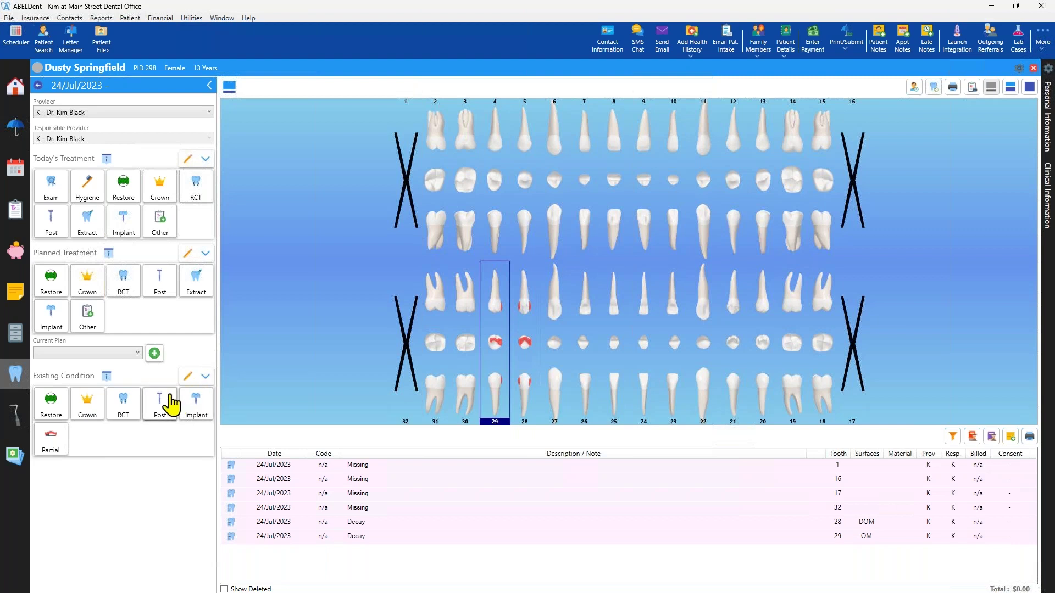
Add hygiene services D0120, D4341, D1110 and D0274, and save the 24/Jan/2024 recall contact.
click(87, 186)
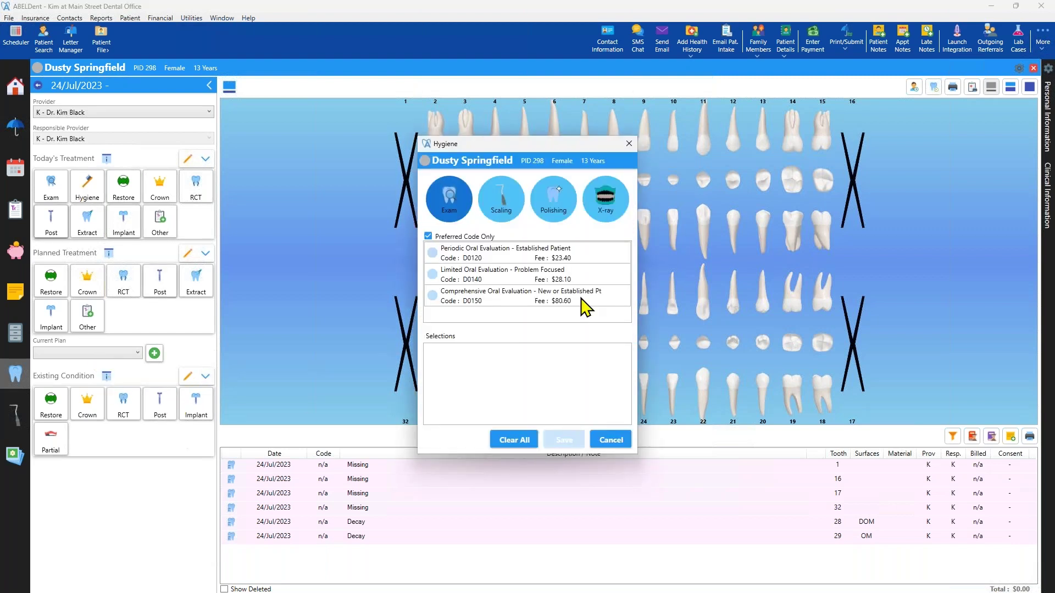
click(434, 253)
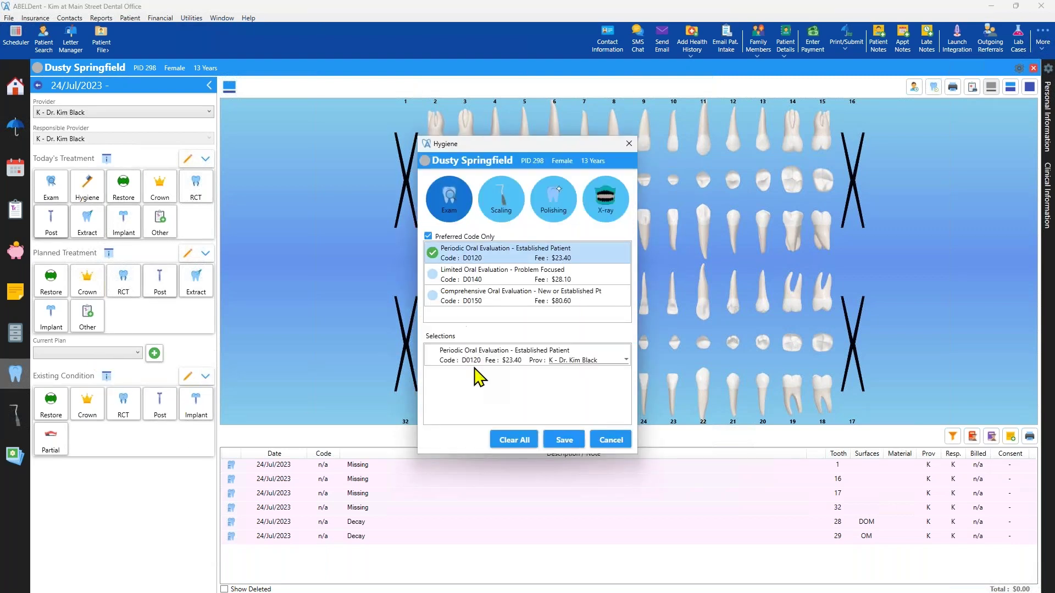
click(491, 206)
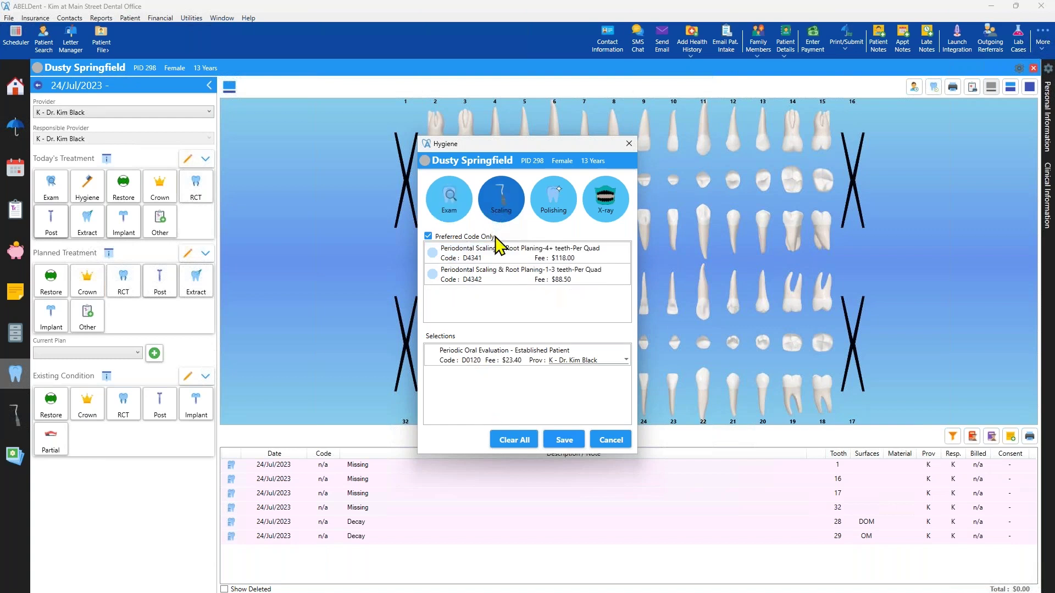
click(433, 253)
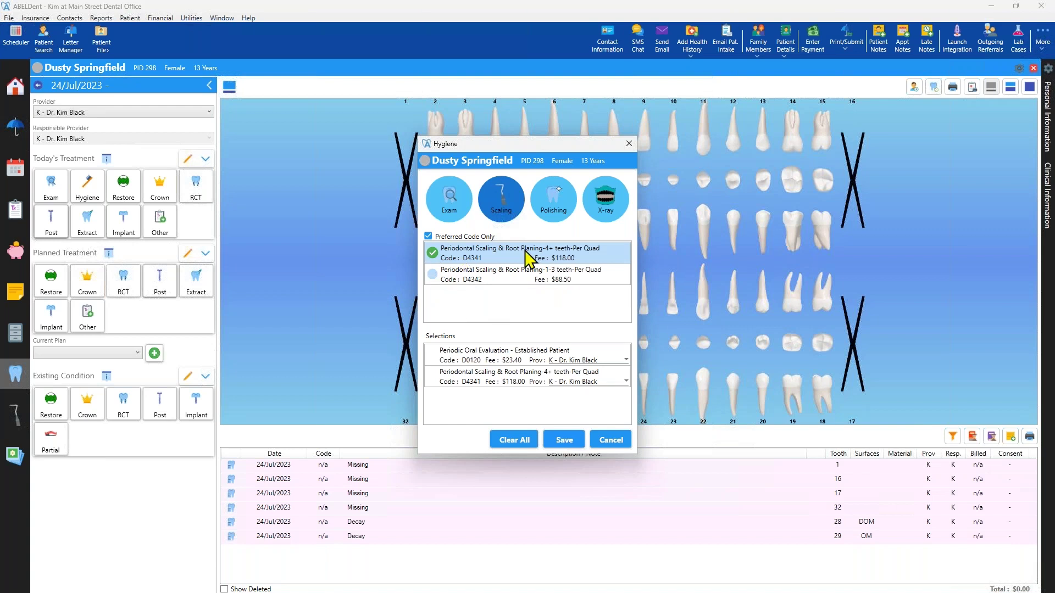
click(542, 206)
click(433, 254)
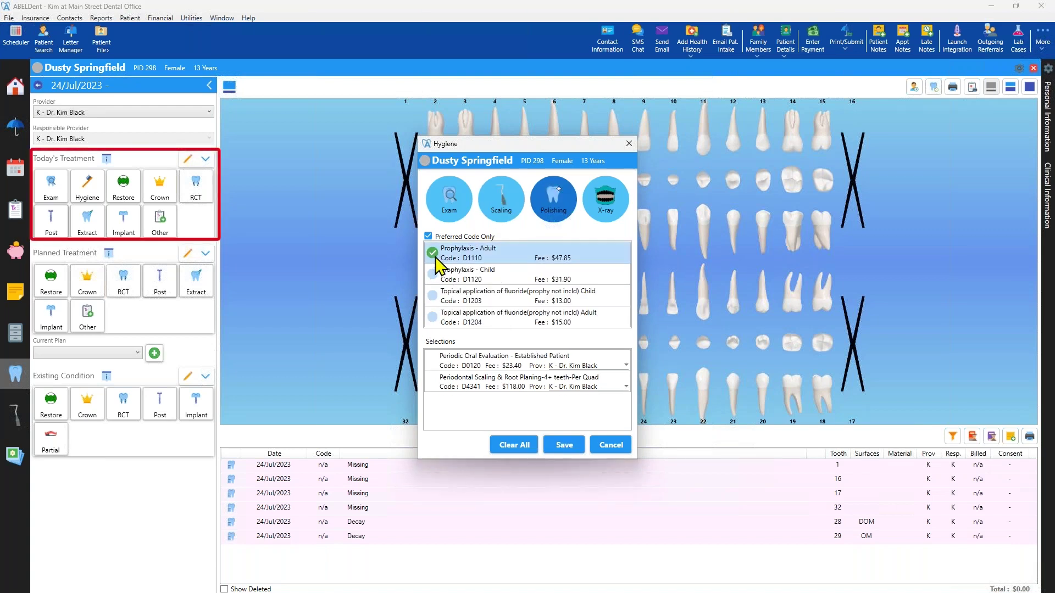
click(604, 207)
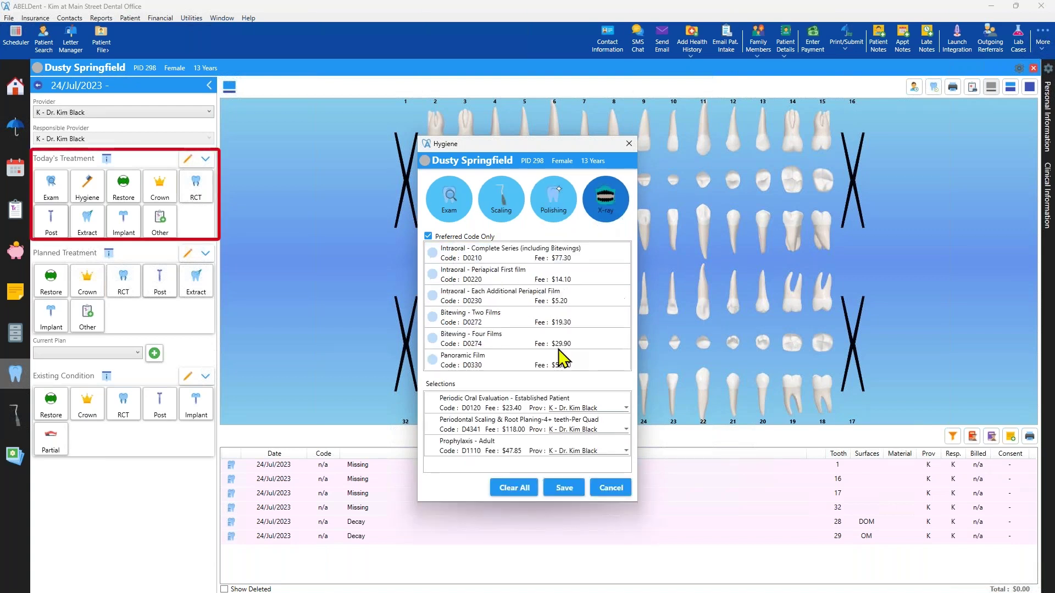
click(433, 338)
click(558, 497)
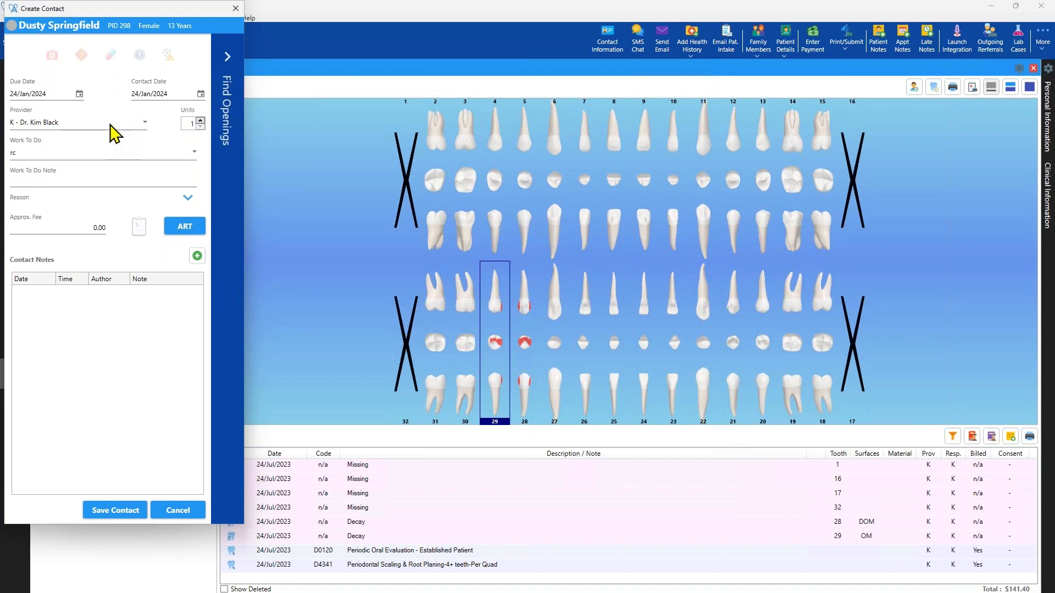
click(129, 510)
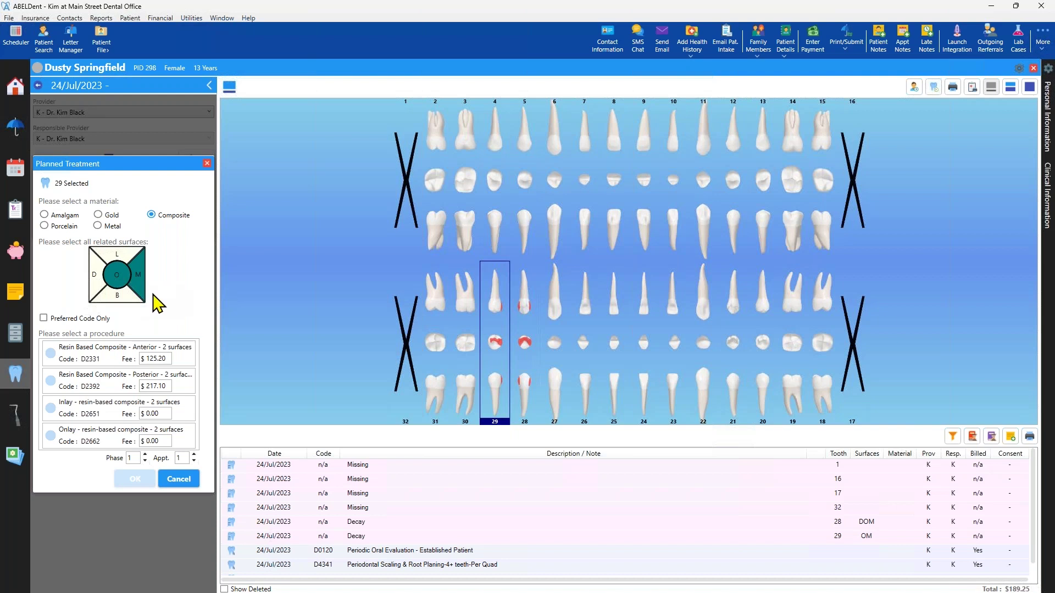
Plan phase-one resin composite fillings for tooth 29 (OM) and tooth 28 (DOM).
click(50, 357)
click(124, 480)
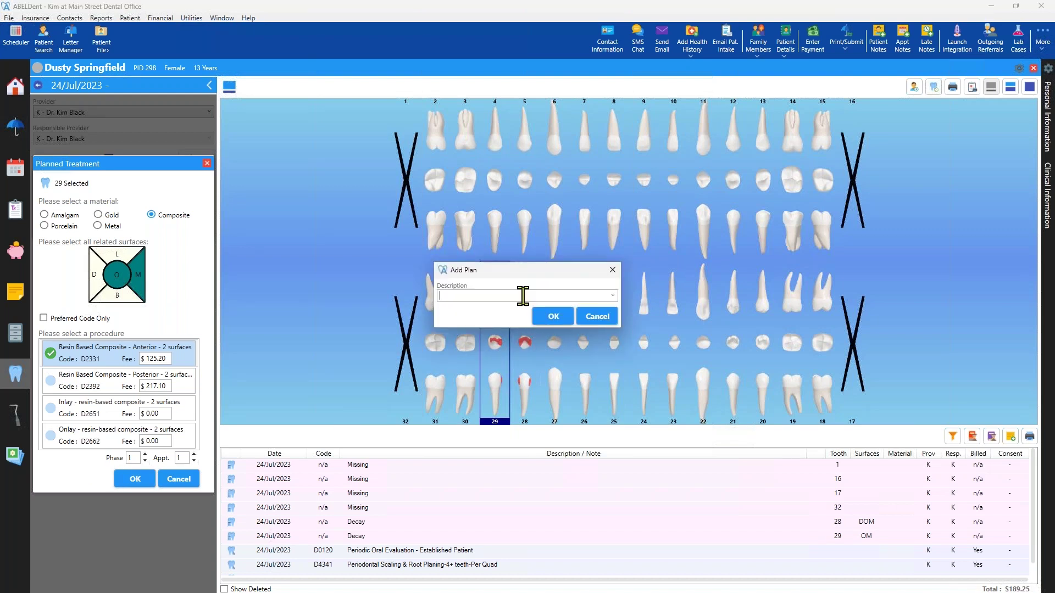
text(rest)
click(547, 319)
key(Return)
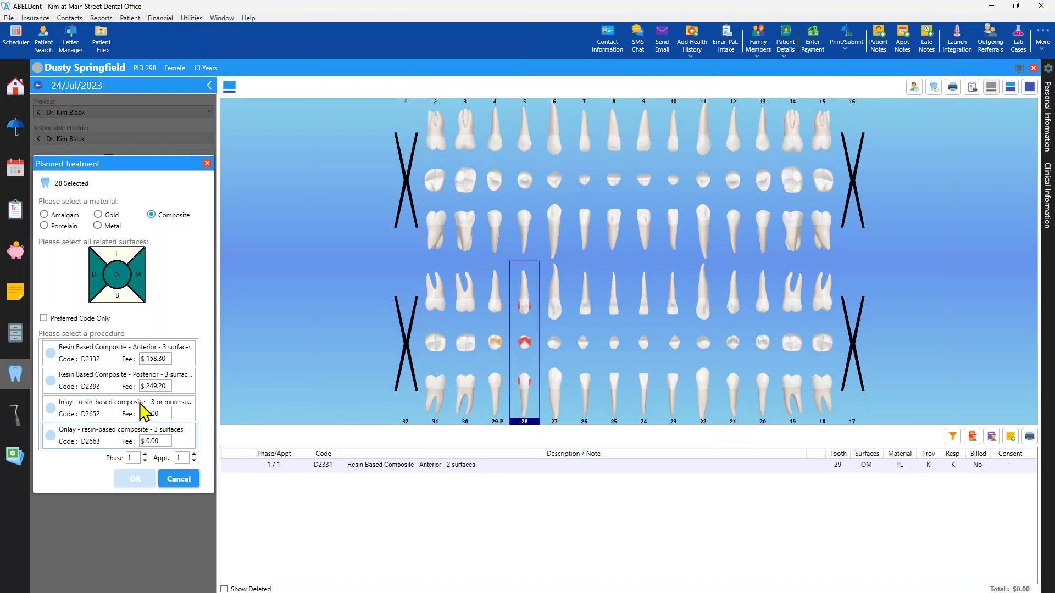
click(50, 354)
click(135, 484)
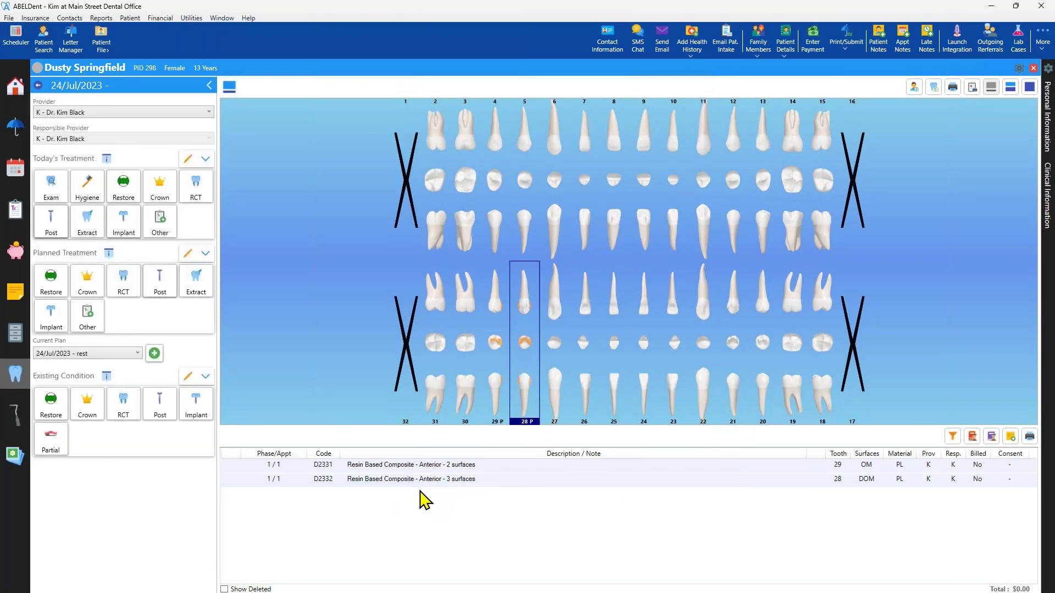
click(38, 85)
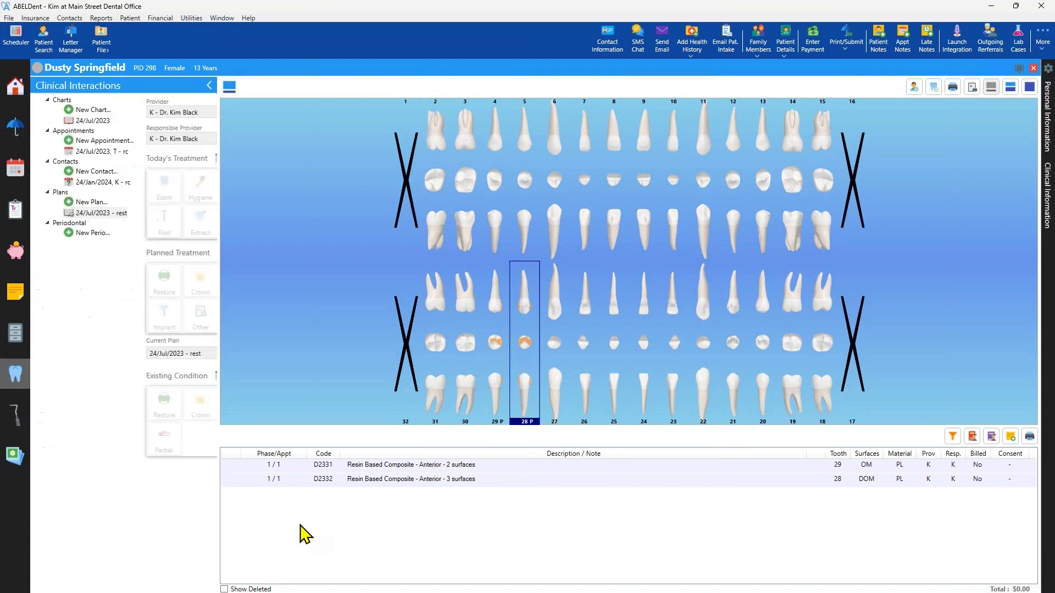
click(476, 482)
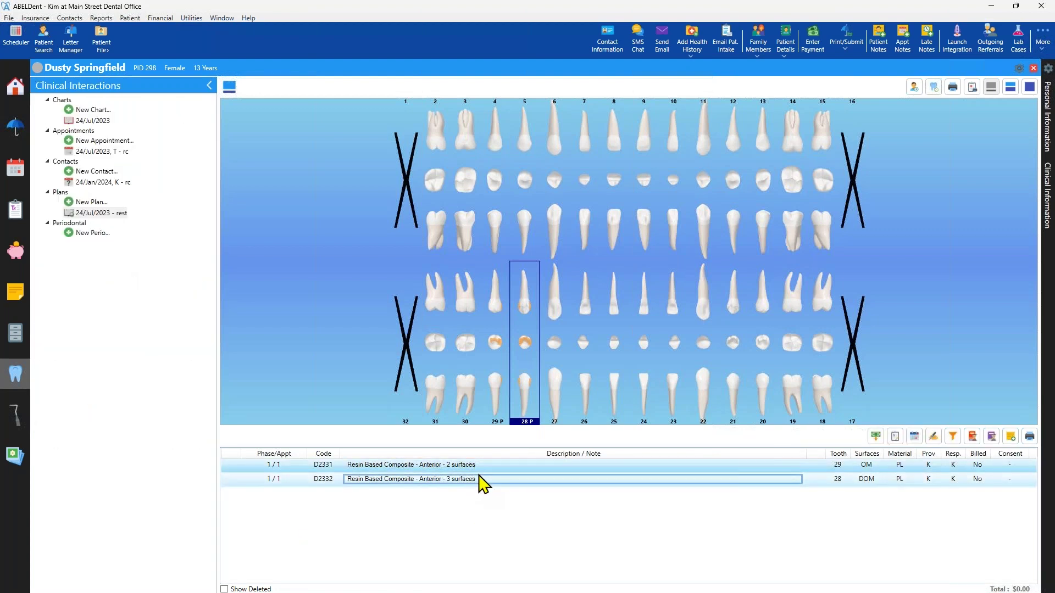
click(485, 468)
drag(487, 471, 94, 175)
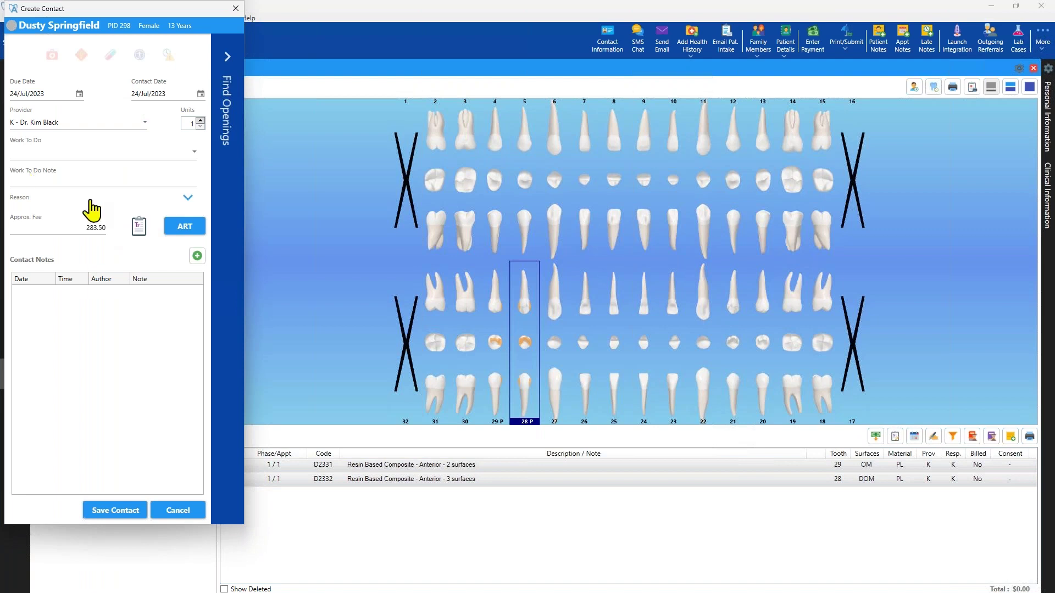
click(80, 94)
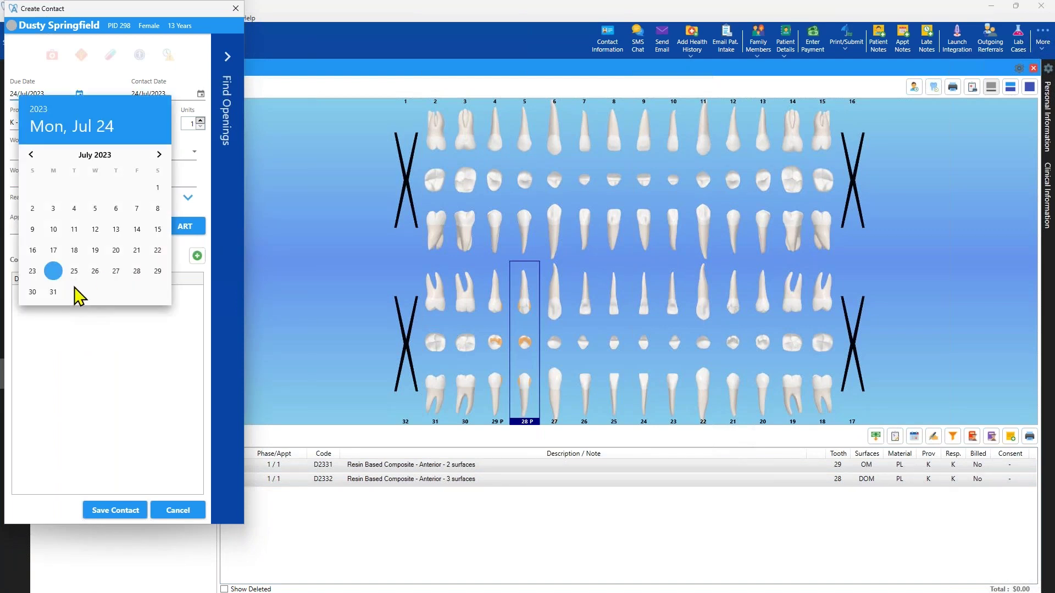
click(53, 291)
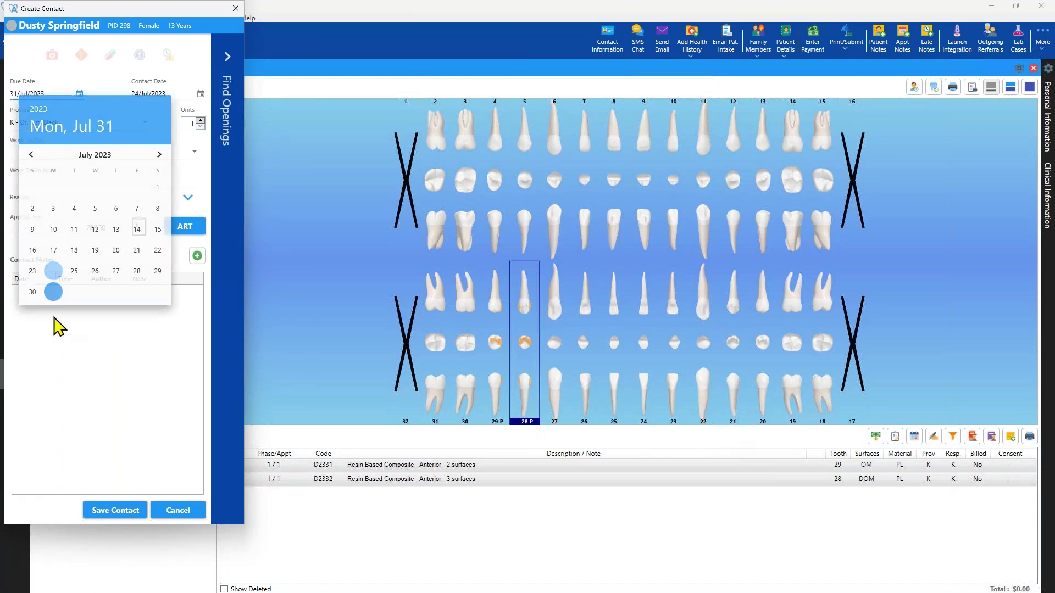
click(94, 511)
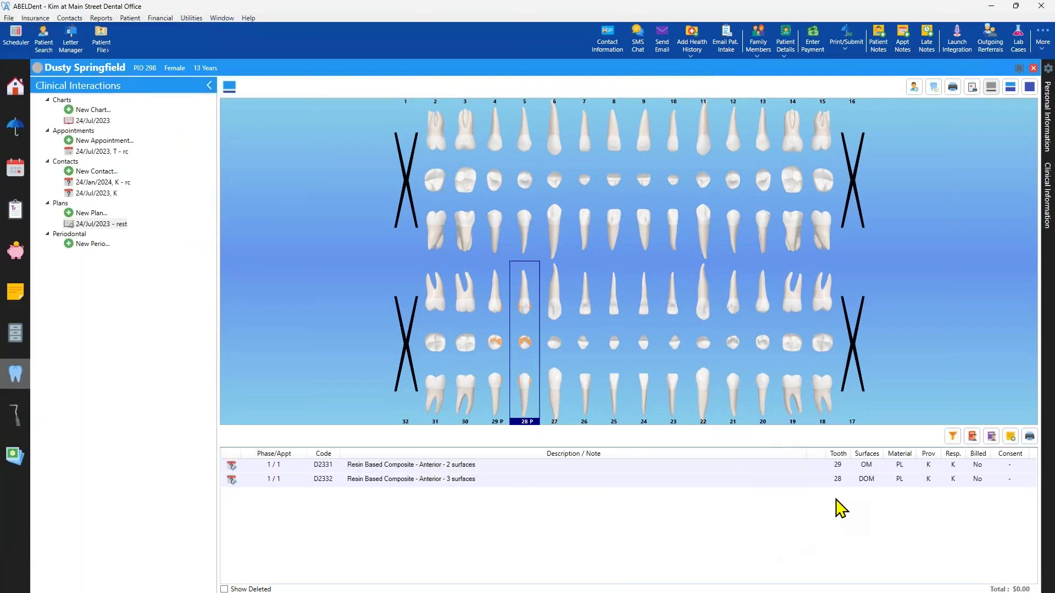
click(991, 436)
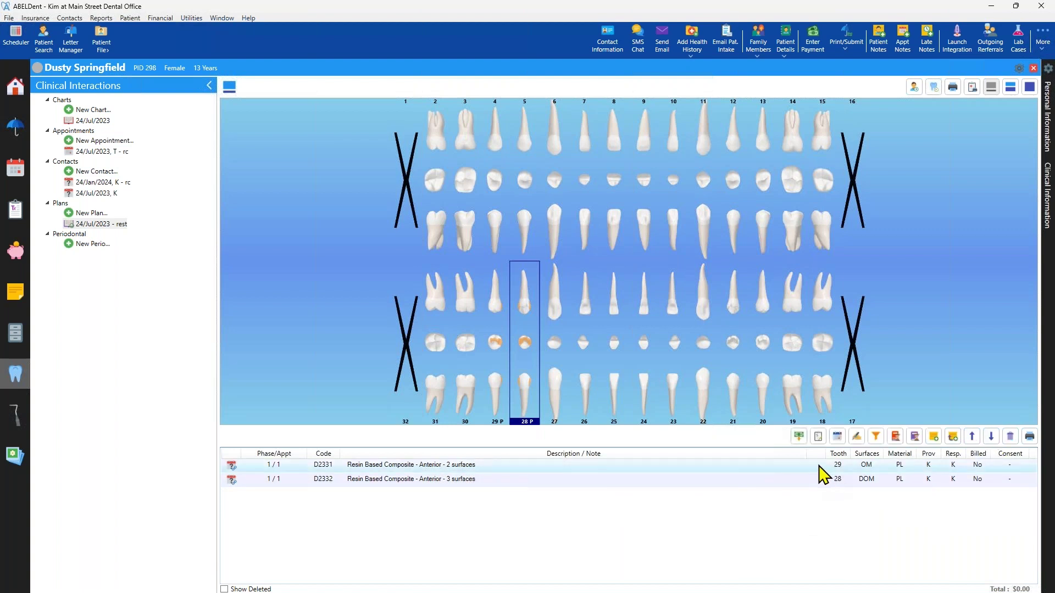
click(812, 465)
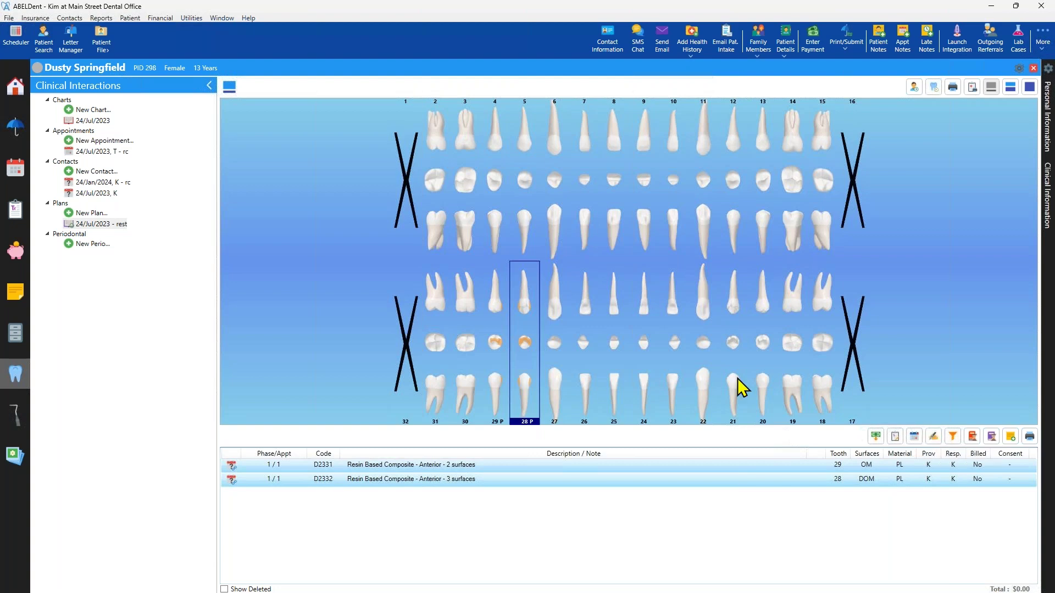
Start a clinical note with recall phrases: no significant changes and oral hygiene discussion.
click(1011, 437)
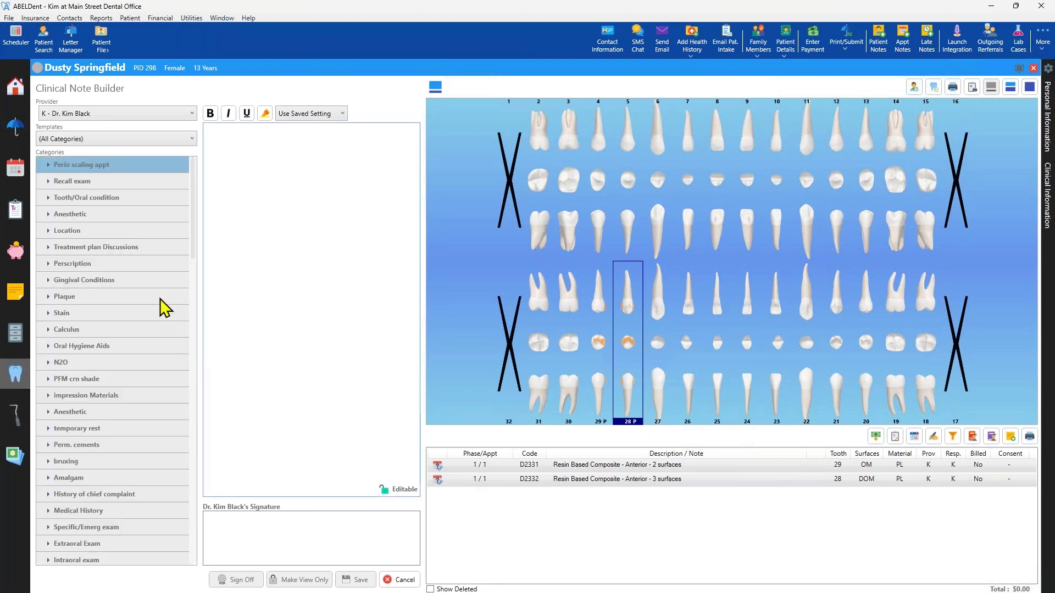
click(76, 182)
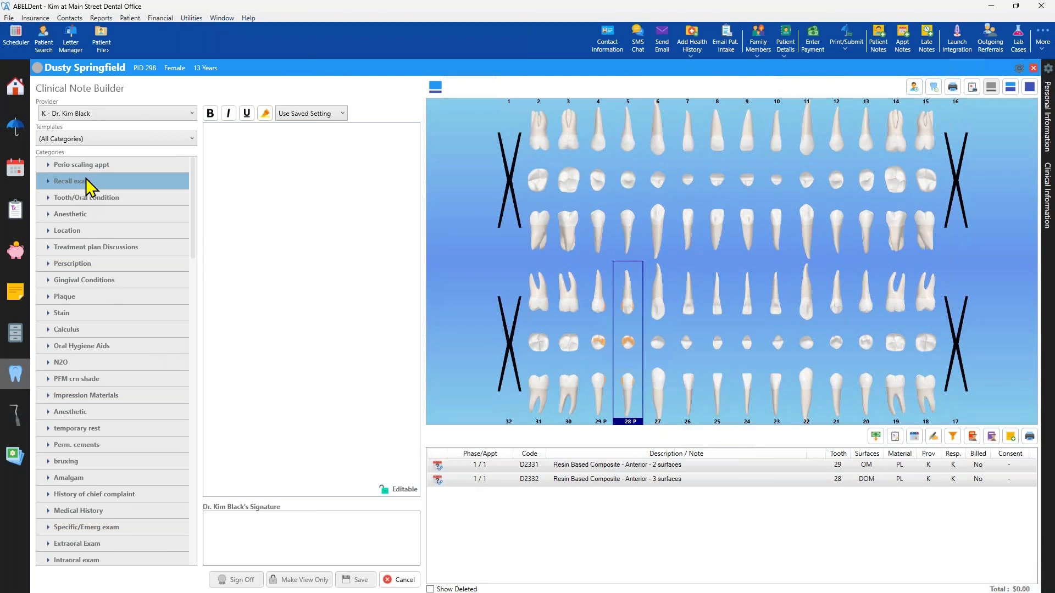
double_click(70, 197)
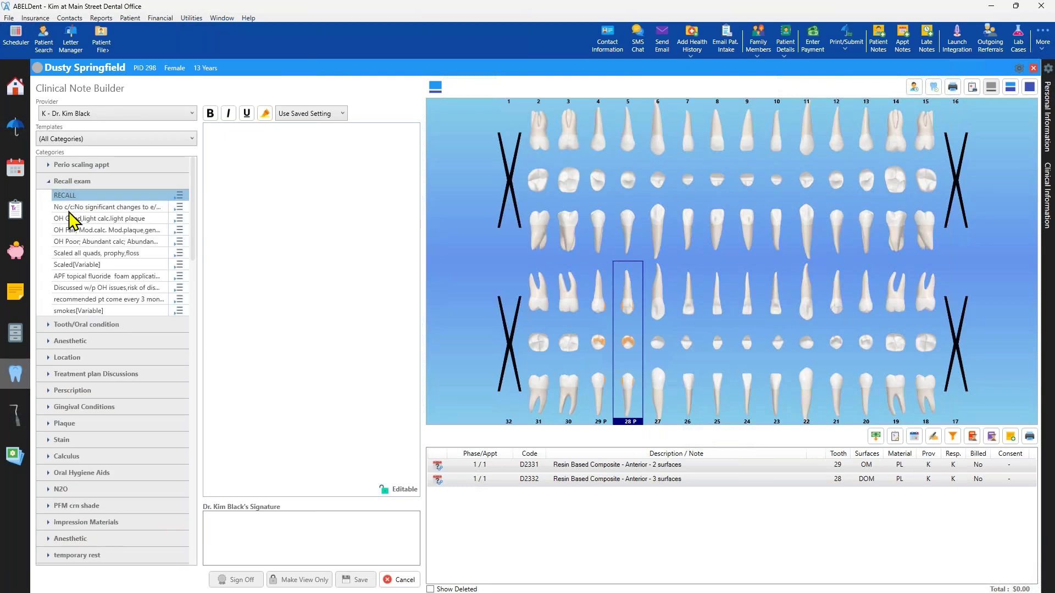
double_click(84, 207)
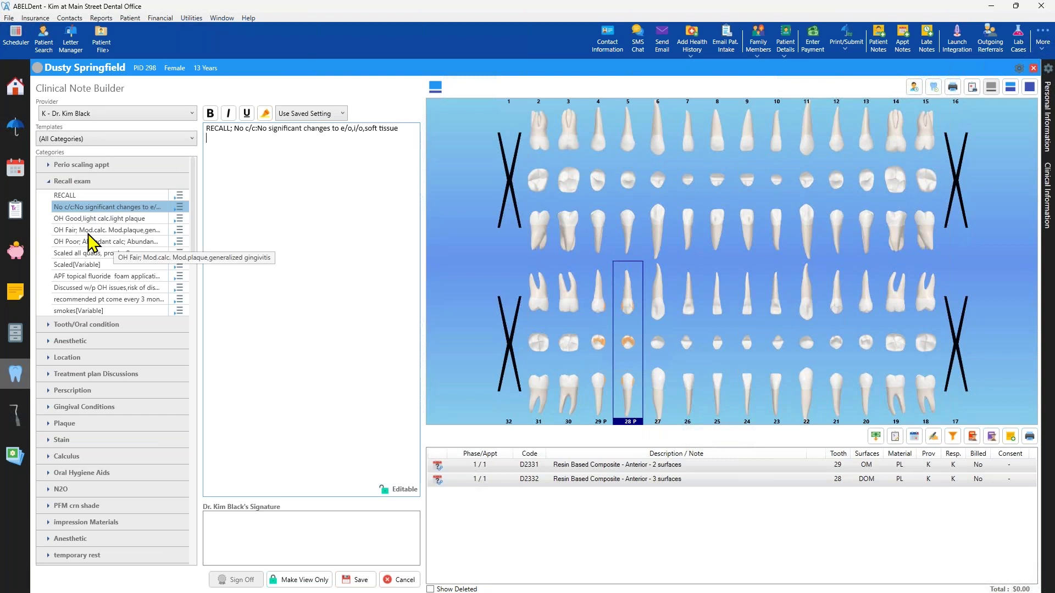
double_click(81, 288)
click(94, 374)
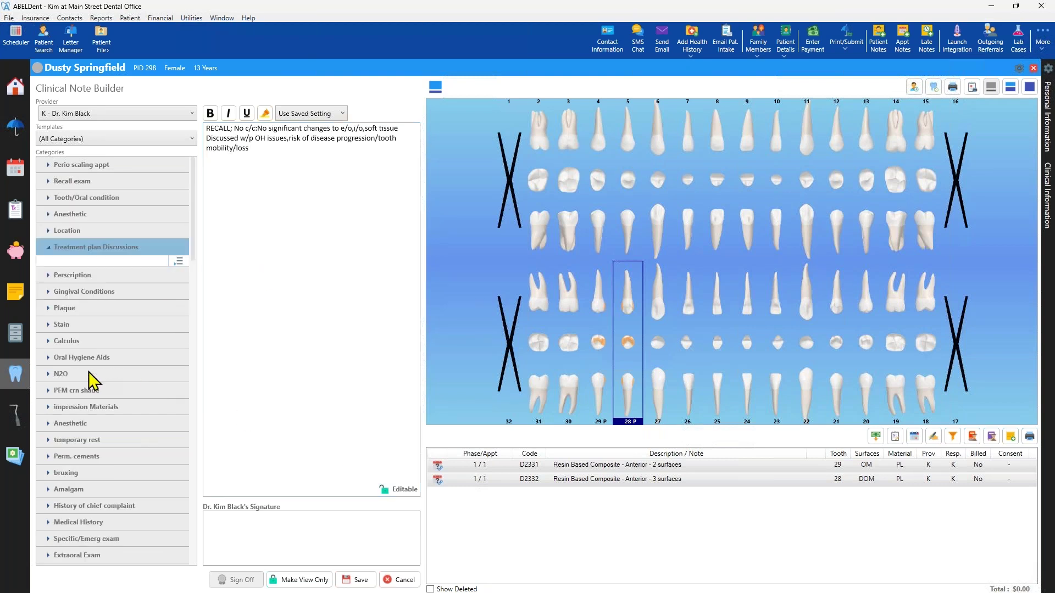
Add the traumatized teeth warning and possible future crown lines, then save the note.
click(83, 274)
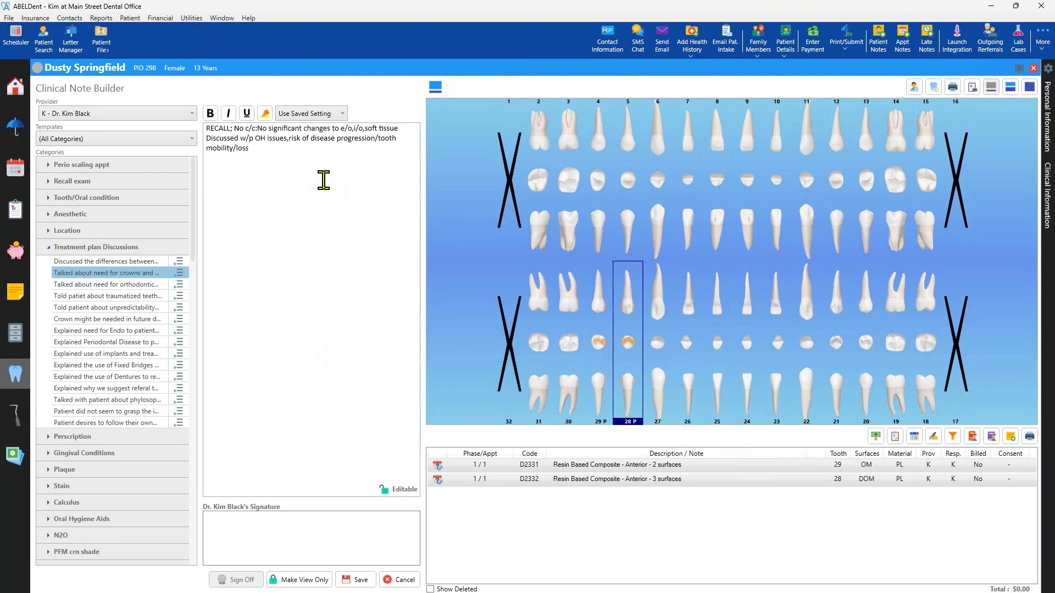
double_click(76, 296)
double_click(63, 321)
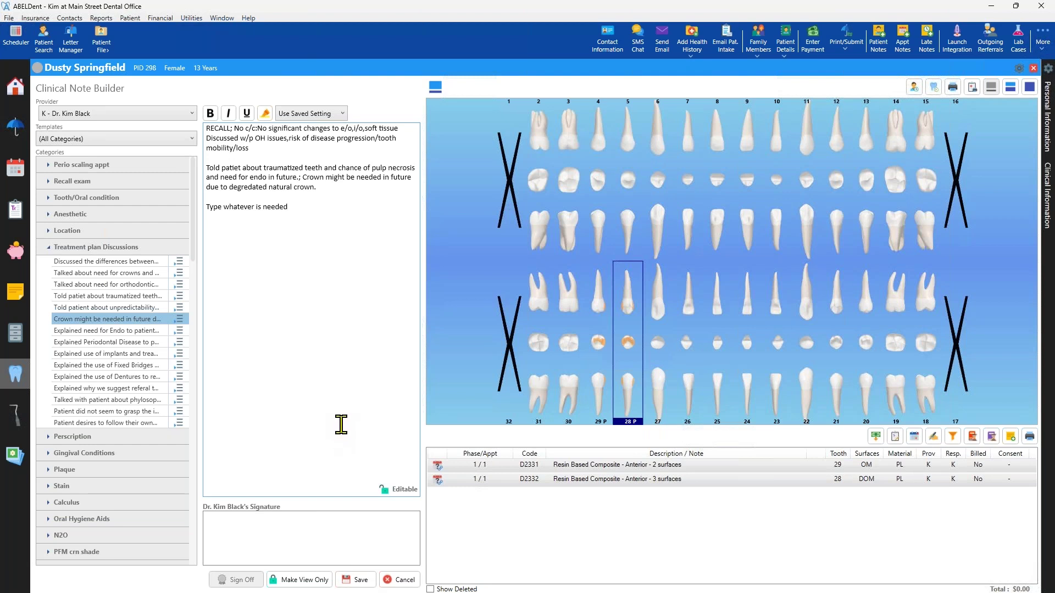
click(348, 582)
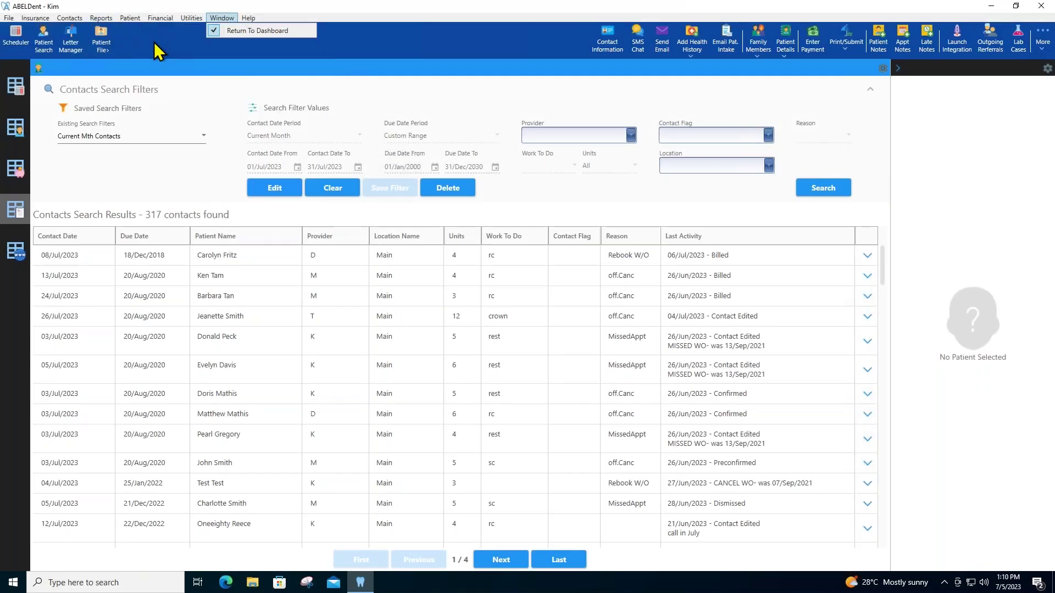
Choose the Production report from Reports and set its start date to 1 July 2023.
click(101, 18)
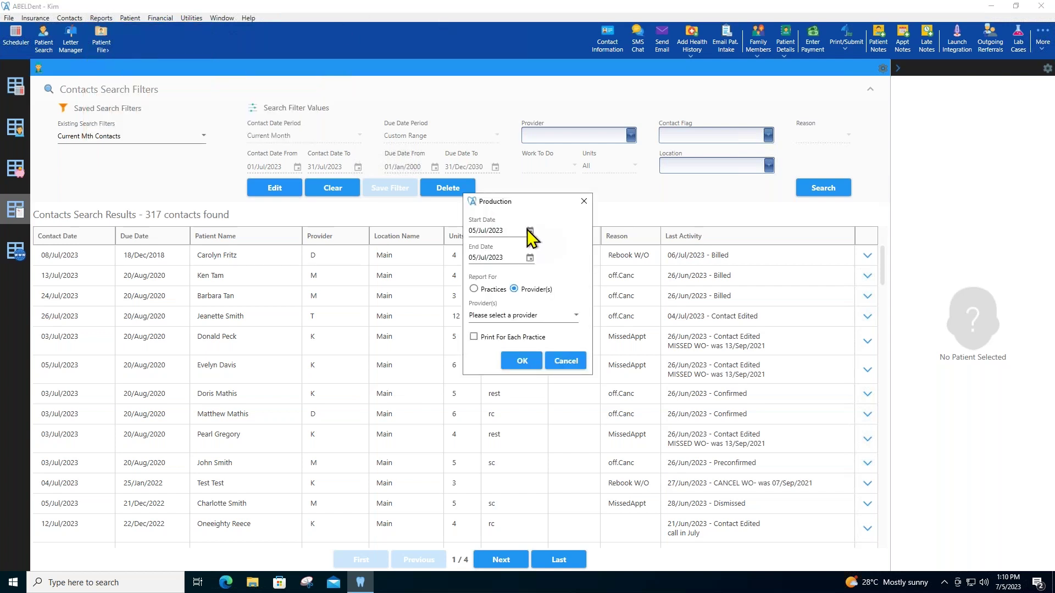
click(529, 231)
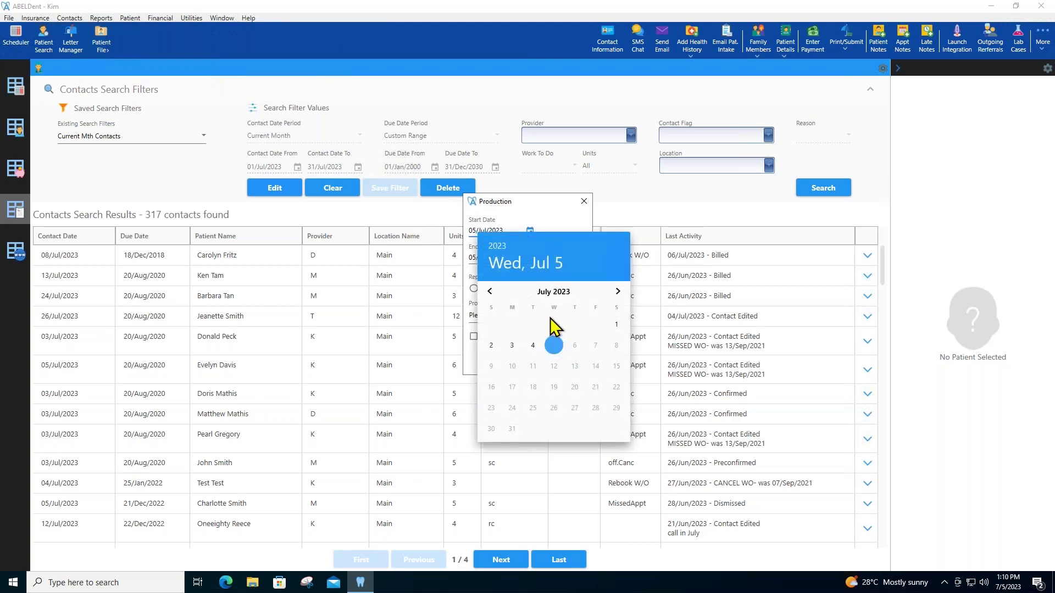
click(616, 324)
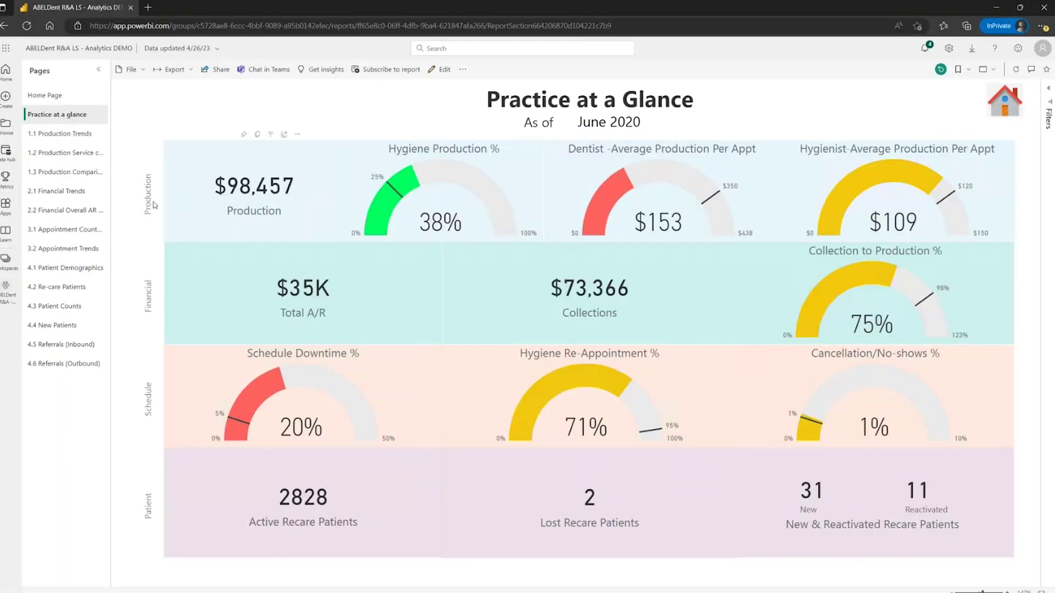
View the 1.1 Production, 2.1 Financial and 3.2 Appointment Trends pages, ending on 4.3 Patient Counts.
click(82, 134)
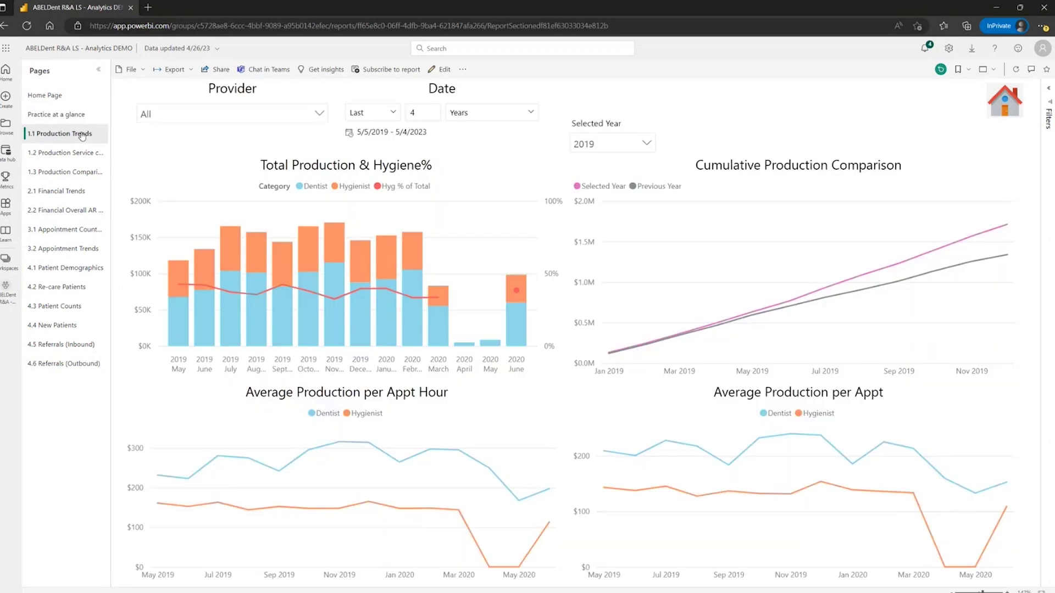
click(102, 190)
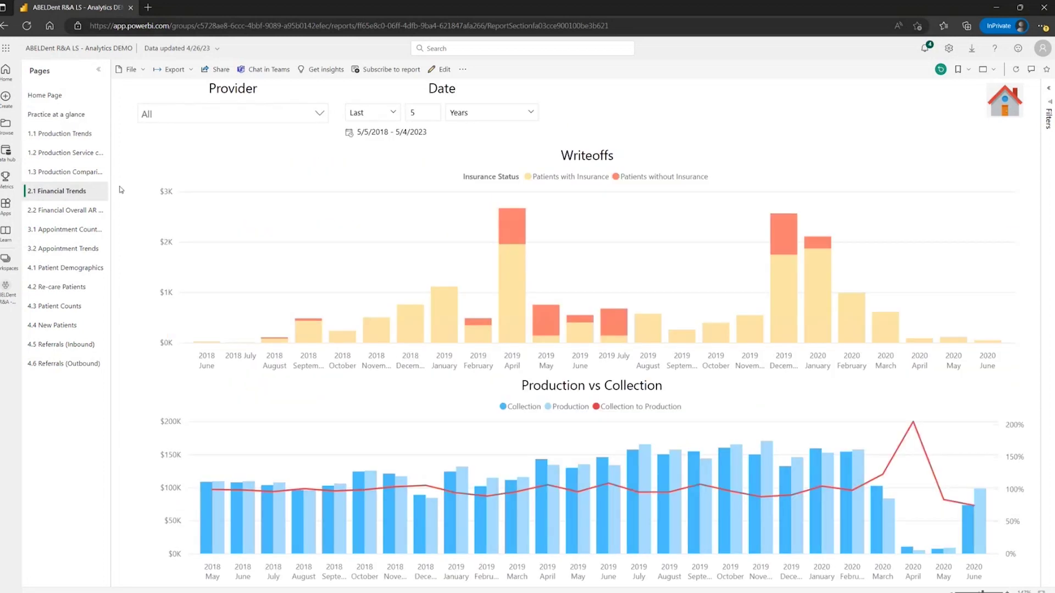
click(79, 250)
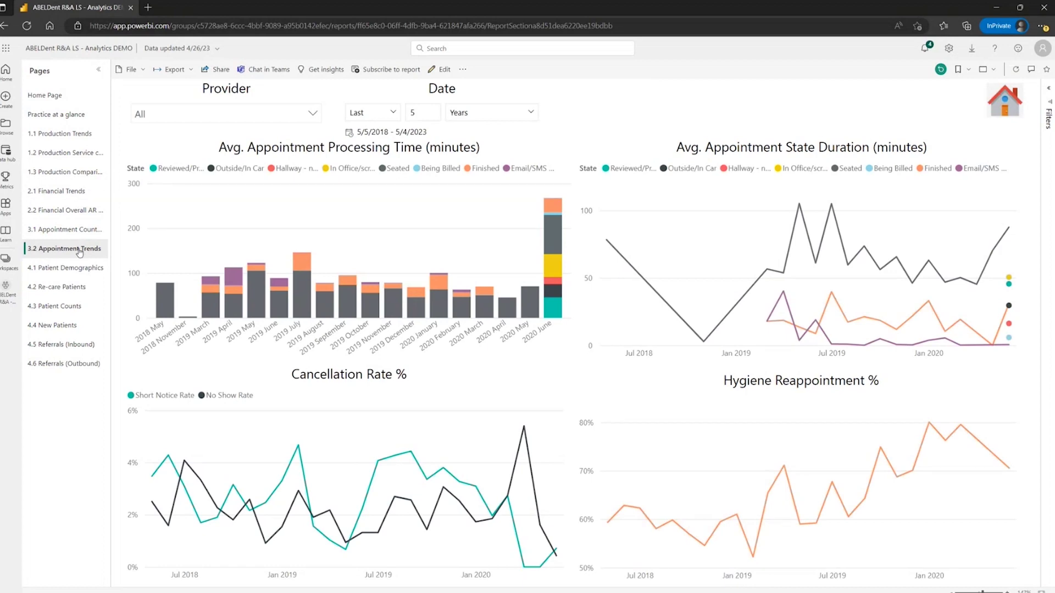
click(65, 309)
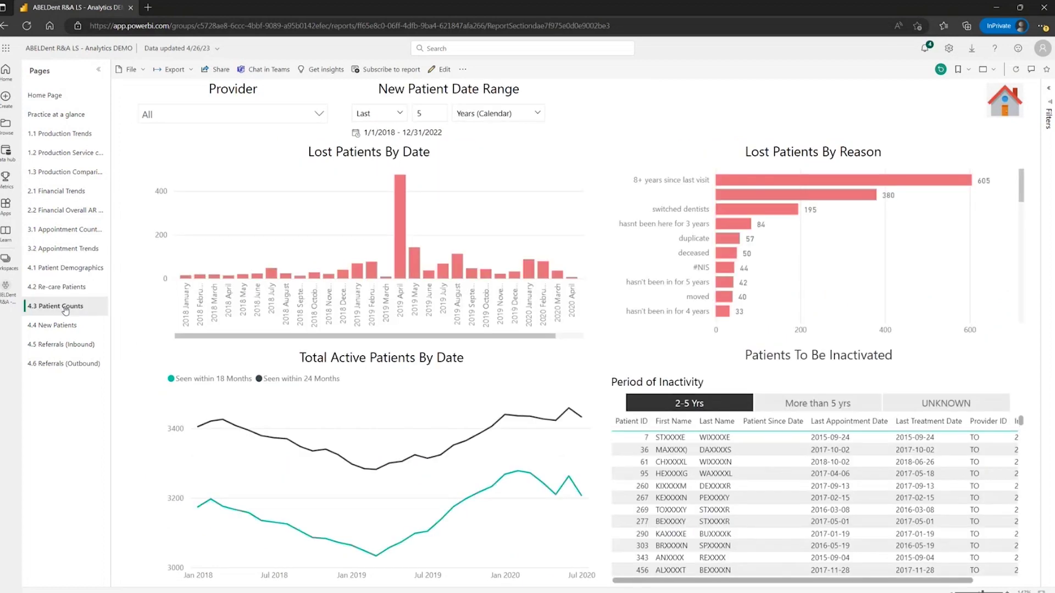